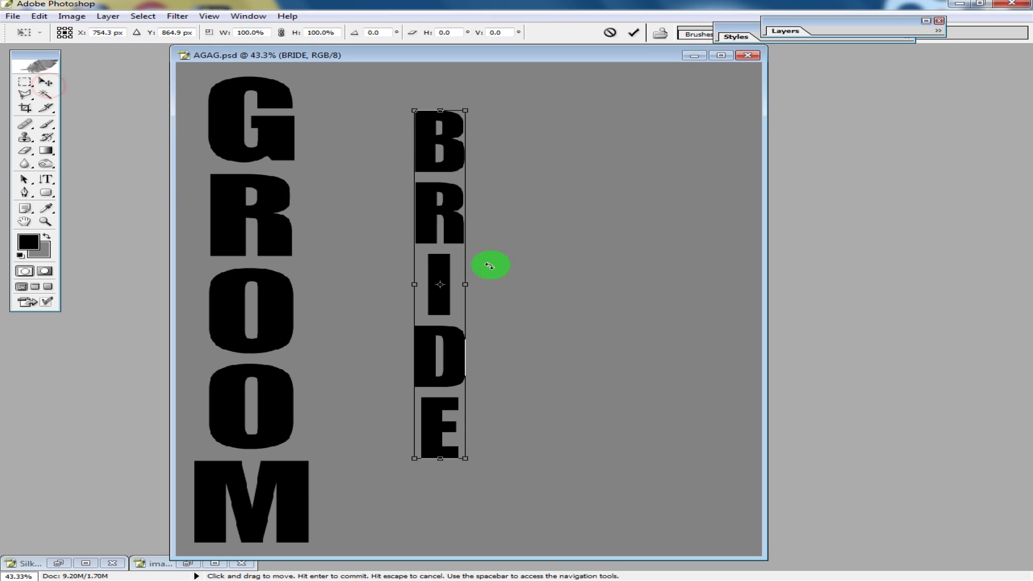
# - Free-transform the BRIDE text, scaling it to 184.1% width and 134.4% height, and commit the transform
pyautogui.moveTo(454, 221); pyautogui.dragTo(354, 196)
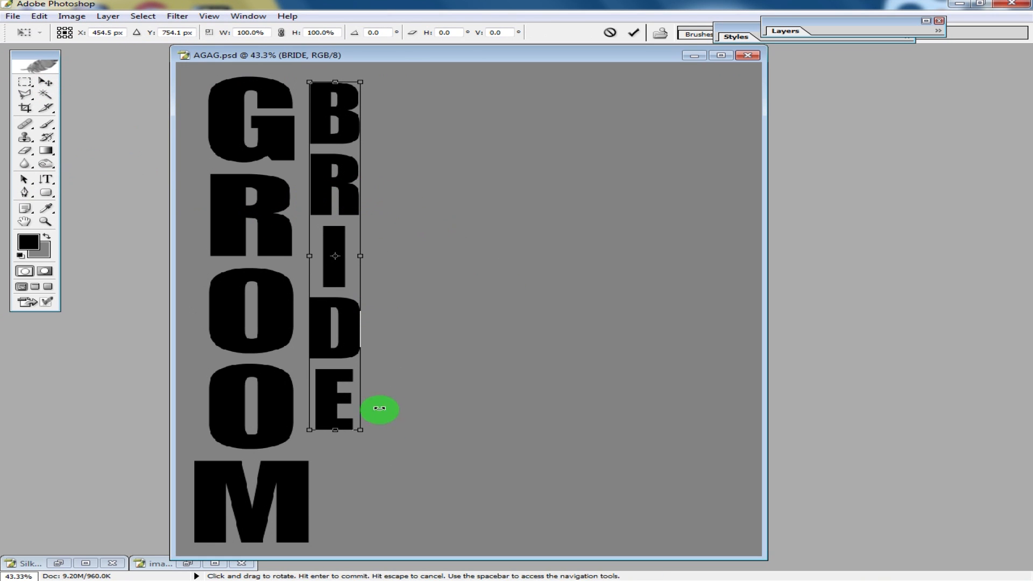
pyautogui.moveTo(355, 421); pyautogui.dragTo(479, 544)
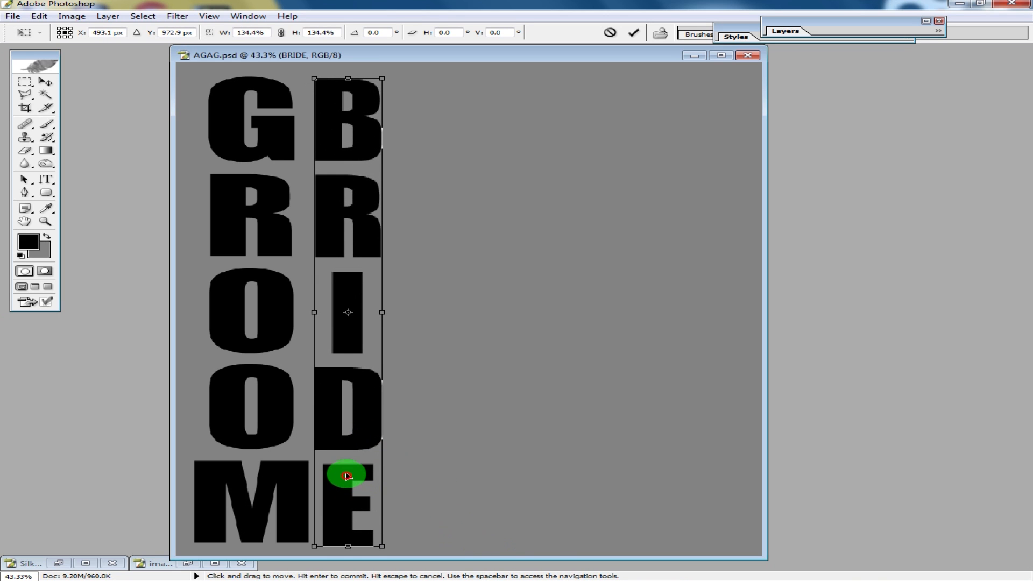
pyautogui.moveTo(346, 476); pyautogui.dragTo(348, 474)
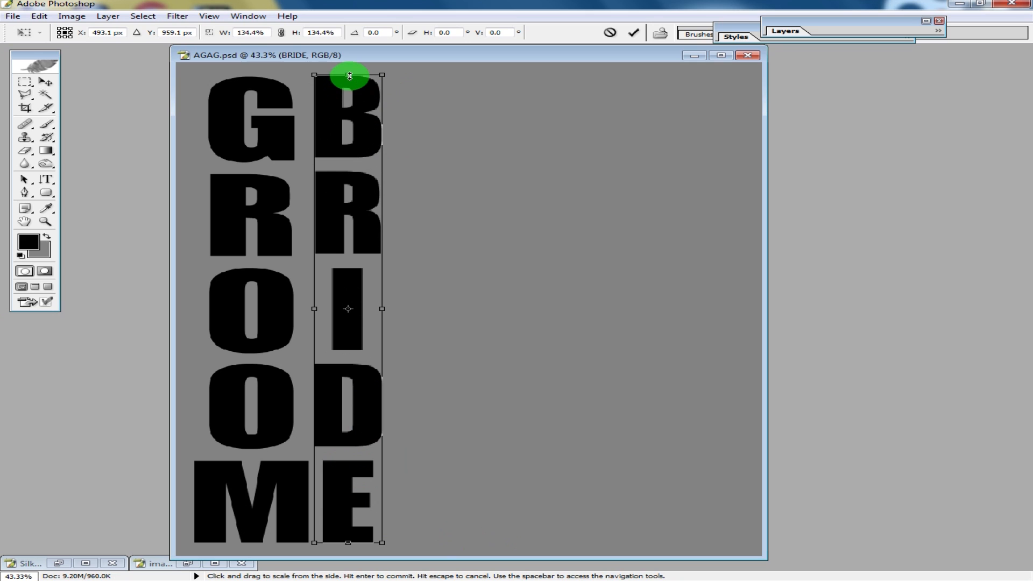
pyautogui.moveTo(383, 314); pyautogui.dragTo(408, 315)
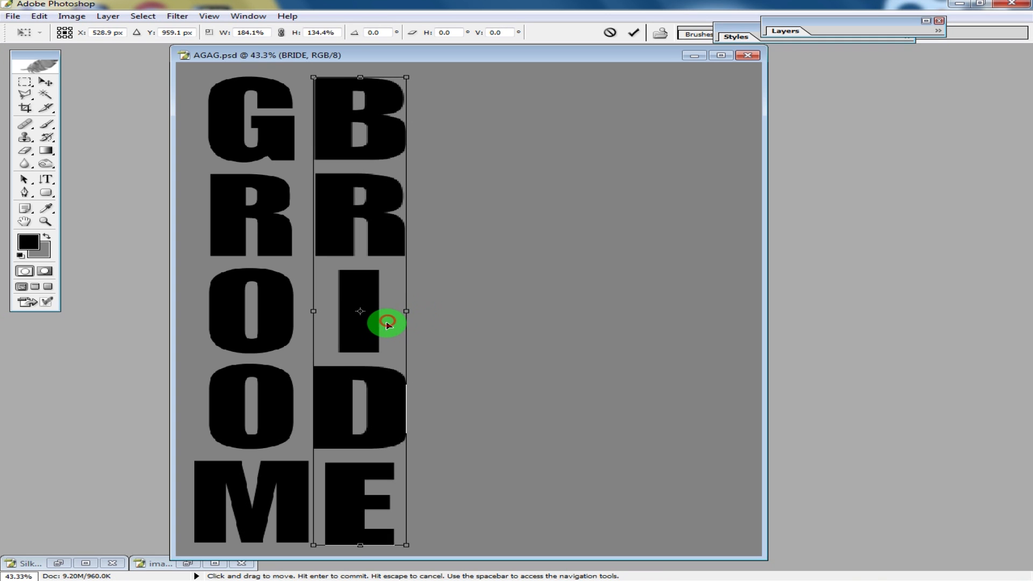
pyautogui.doubleClick(401, 329)
# - Position the GROOM and BRIDE text columns side by side near the canvas centre
pyautogui.moveTo(393, 244); pyautogui.dragTo(559, 234)
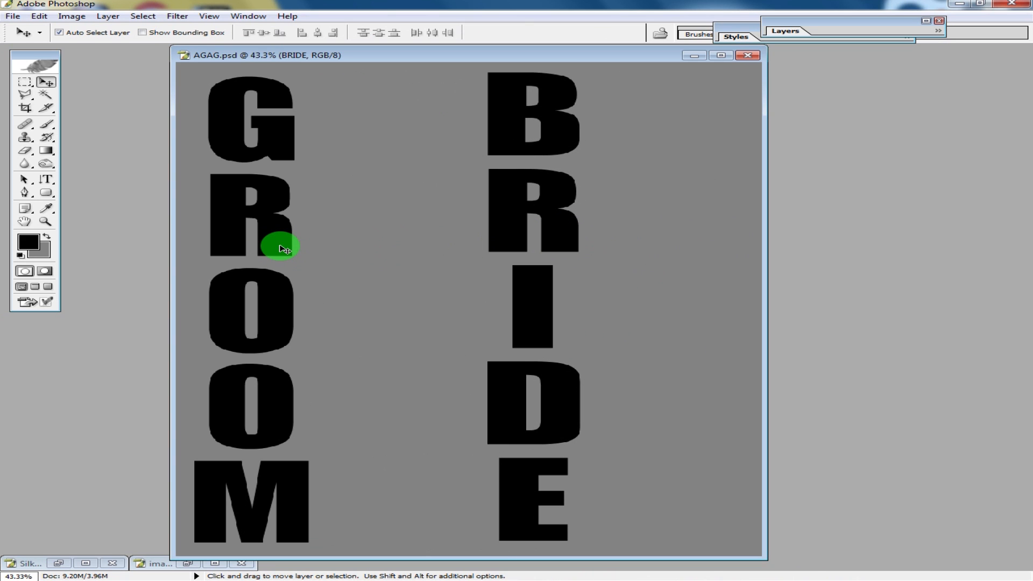
pyautogui.moveTo(281, 247); pyautogui.dragTo(438, 236)
pyautogui.moveTo(521, 280); pyautogui.dragTo(510, 283)
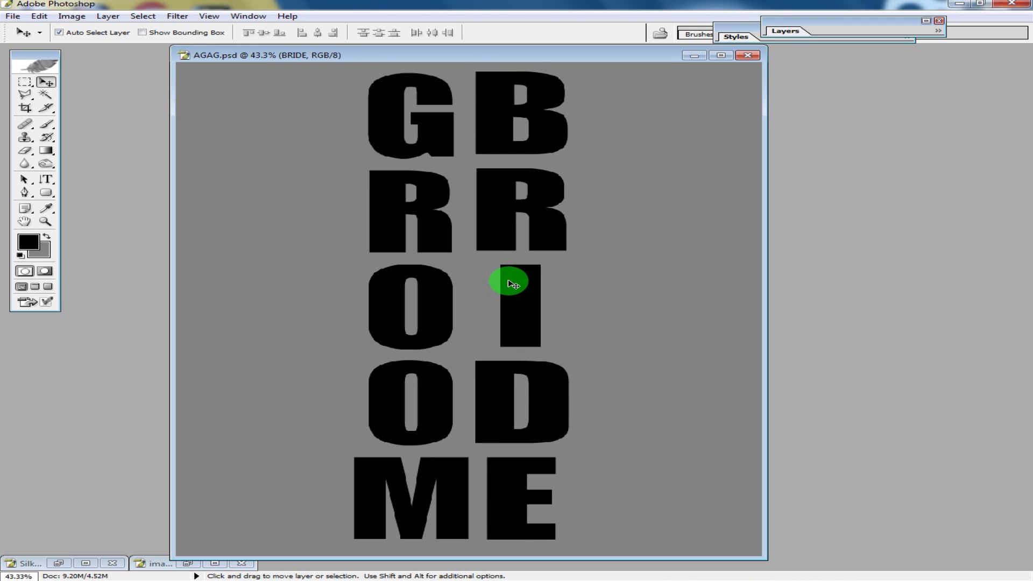
pyautogui.hotkey('ctrl', 't')
pyautogui.moveTo(527, 71); pyautogui.dragTo(527, 74)
pyautogui.doubleClick(526, 94)
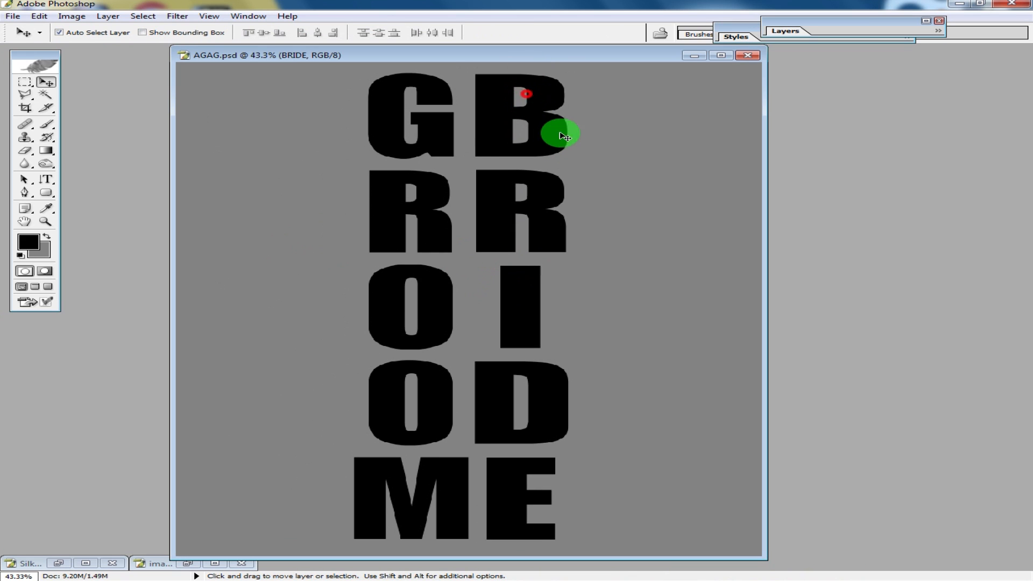
# - Open the Layers panel and rasterize the GROOM text layer
pyautogui.click(778, 29)
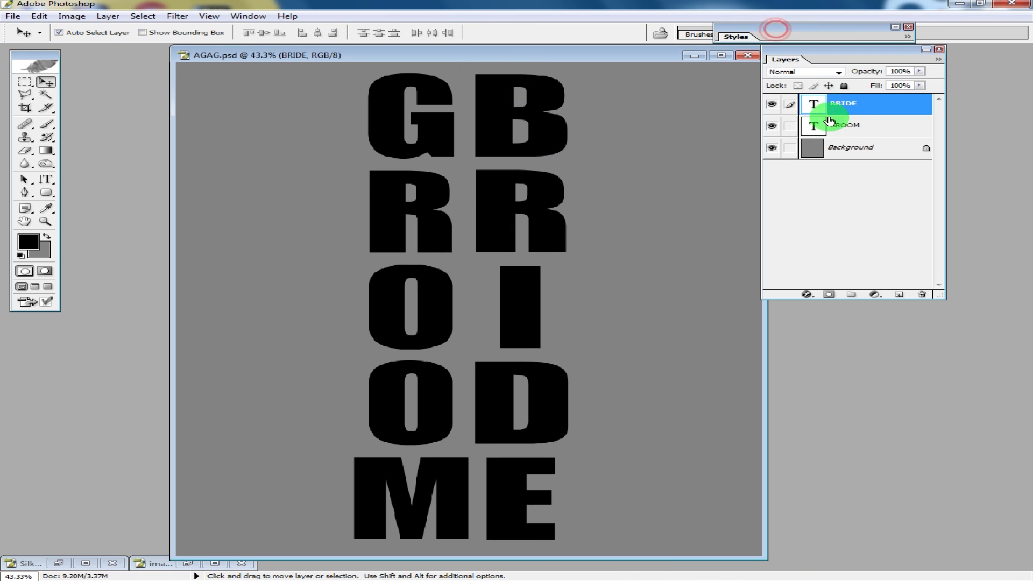
pyautogui.rightClick(879, 99)
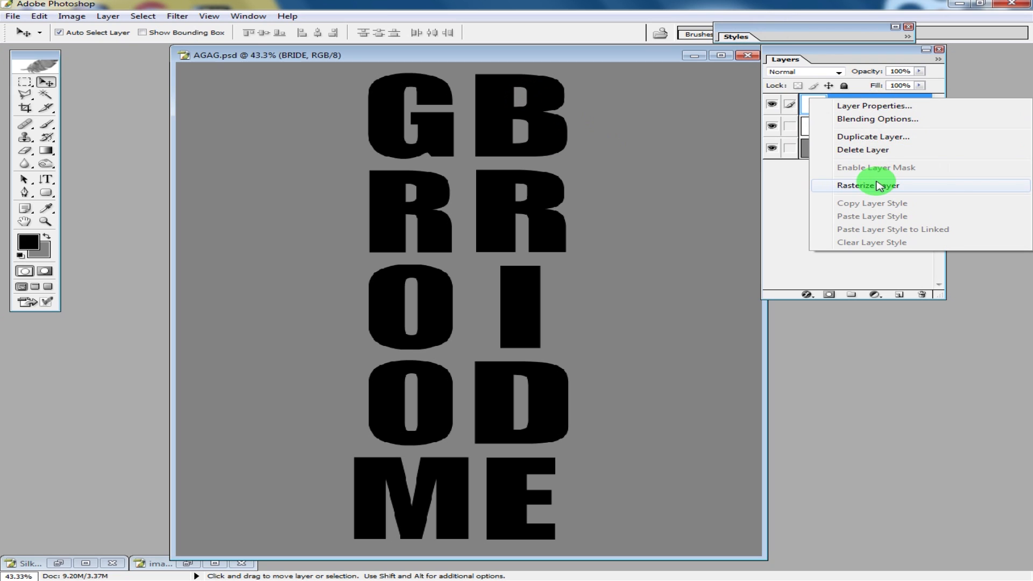
pyautogui.click(433, 126)
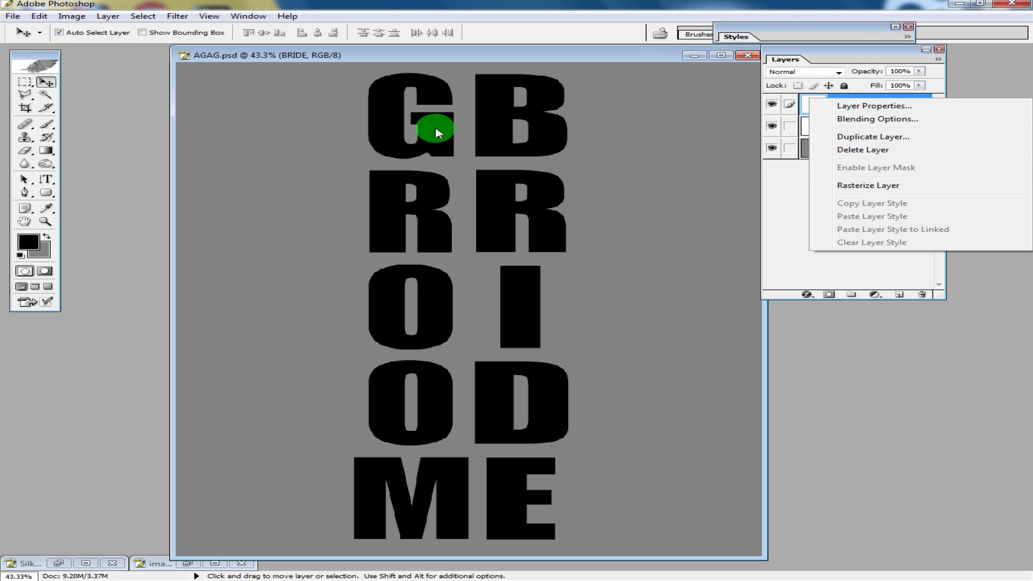
pyautogui.rightClick(893, 124)
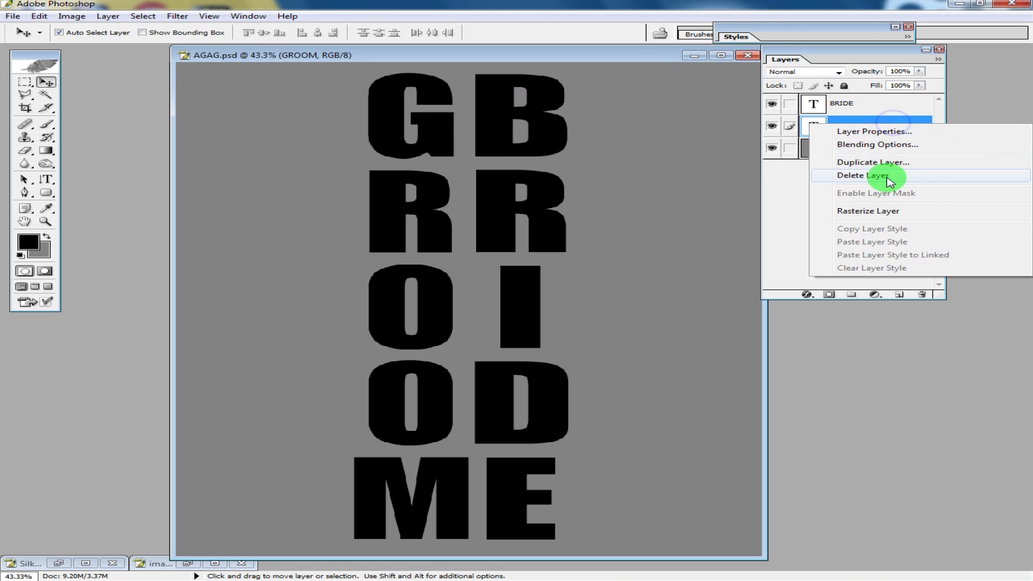
pyautogui.click(887, 215)
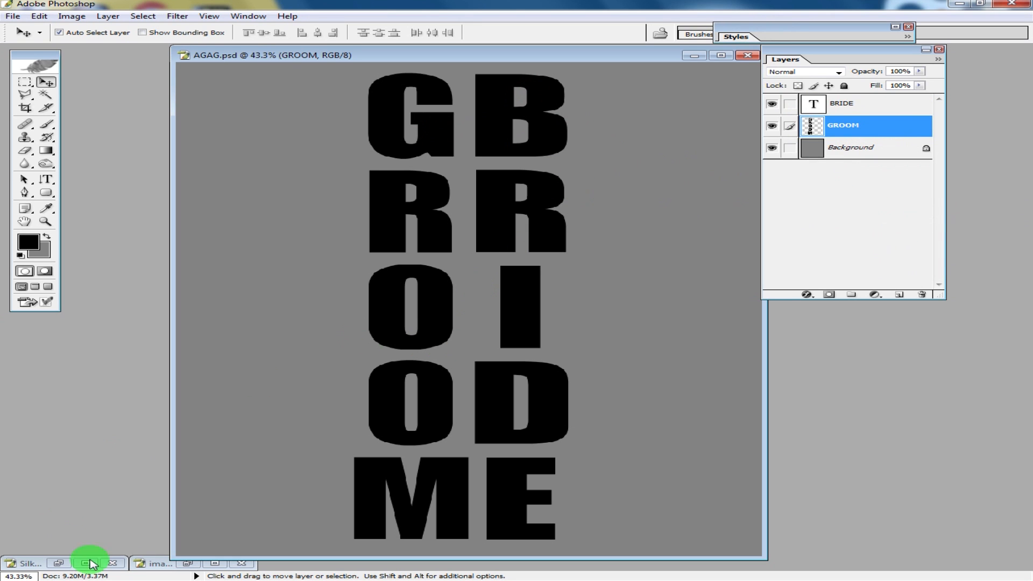
# - Copy the whole groom photo, paste it into AGAG.psd and clip it to the GROOM layer
pyautogui.click(188, 563)
pyautogui.hotkey('ctrl', 'a')
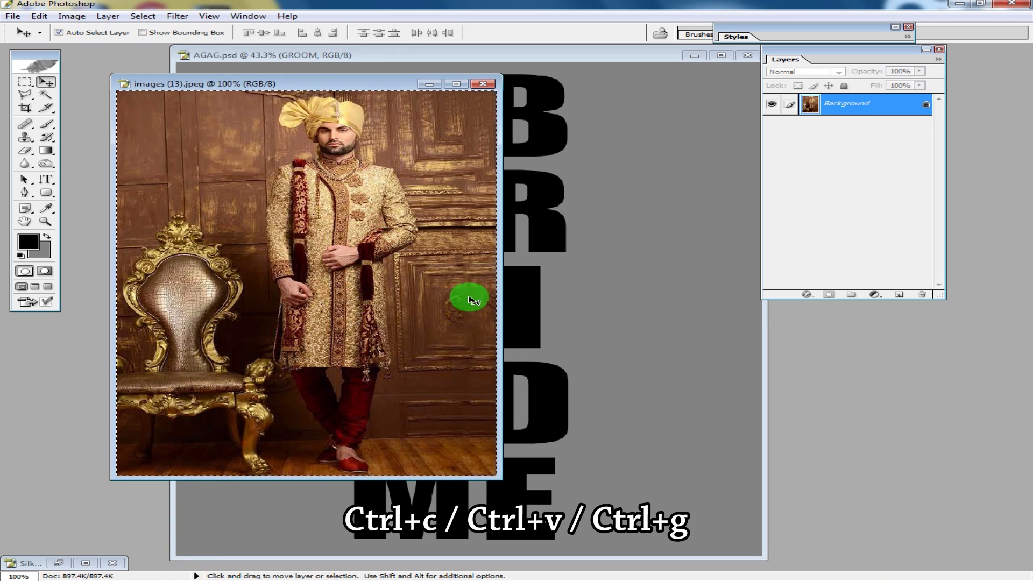
pyautogui.click(574, 287)
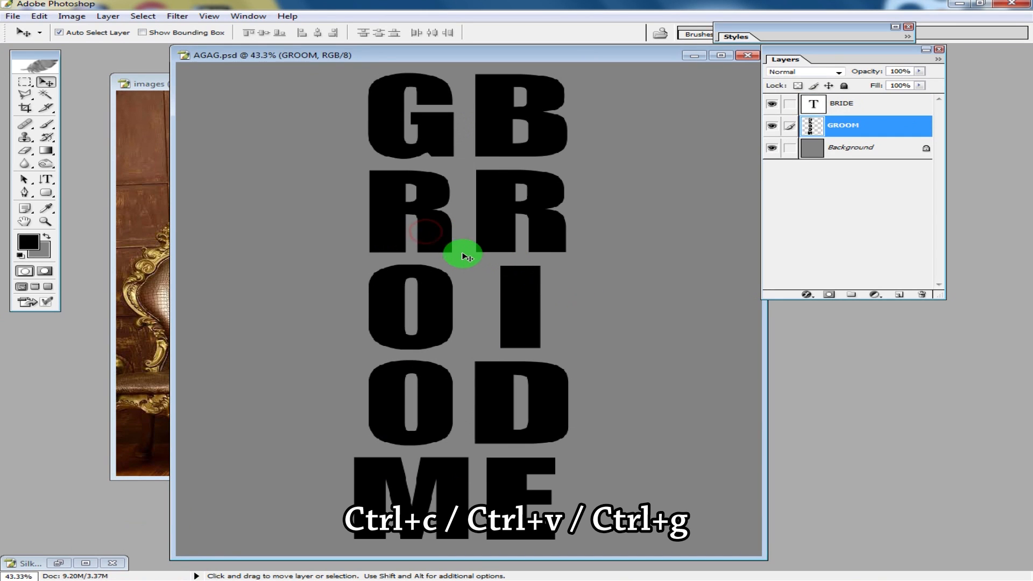
pyautogui.hotkey('ctrl', 'v')
pyautogui.hotkey('ctrl', 'g')
# - Scale the pasted groom photo to 285.3% and position it inside the GROOM letters, then commit
pyautogui.hotkey('ctrl', 't')
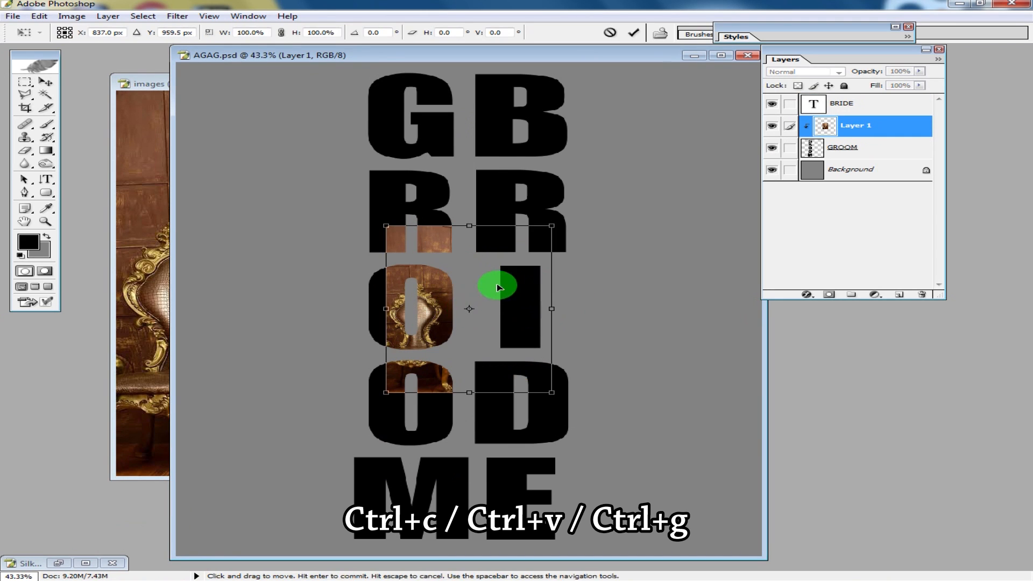
pyautogui.moveTo(548, 223); pyautogui.dragTo(683, 51)
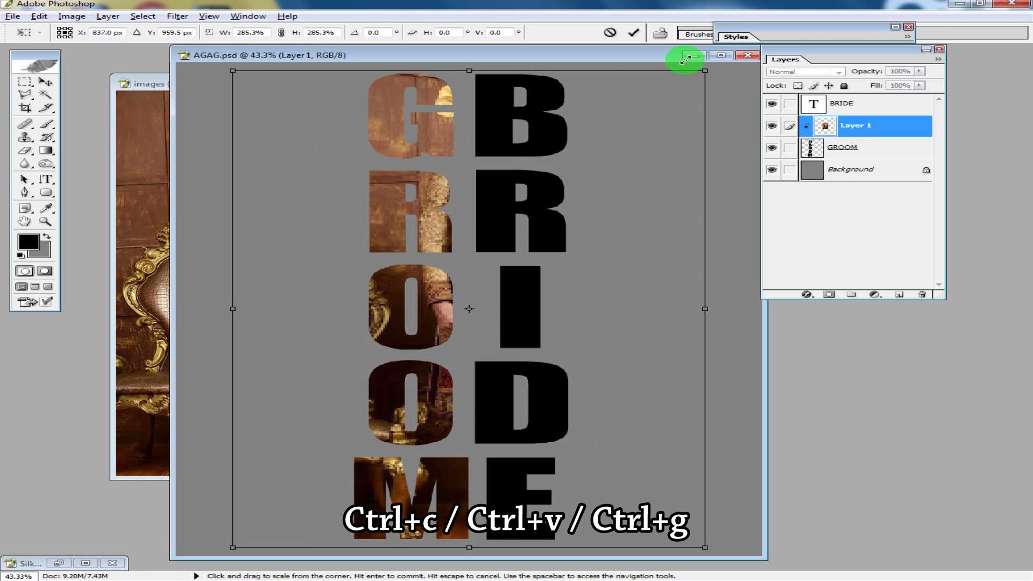
pyautogui.moveTo(600, 181); pyautogui.dragTo(542, 180)
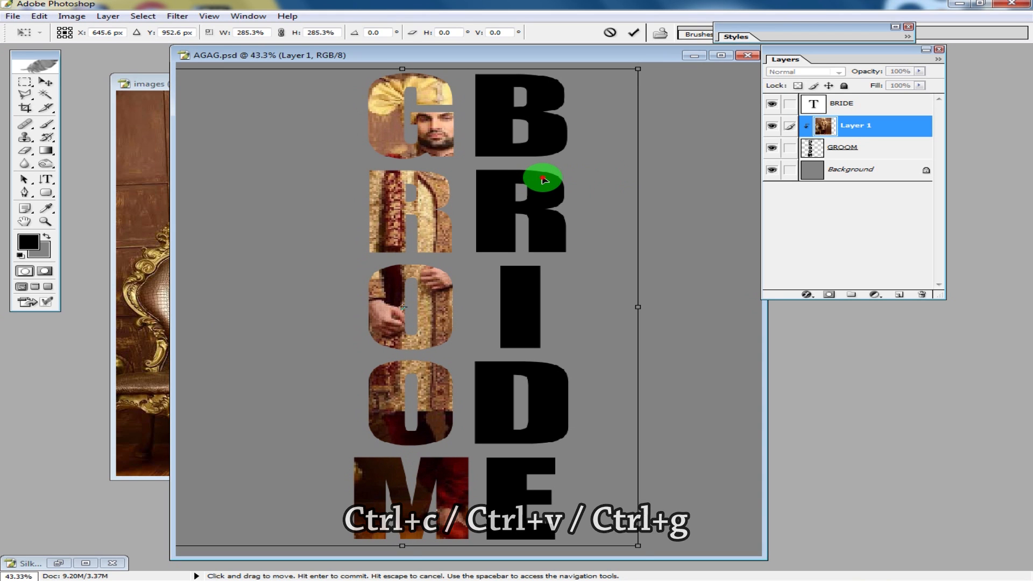
pyautogui.press('Return')
# - Rasterize the BRIDE text layer
pyautogui.click(866, 103)
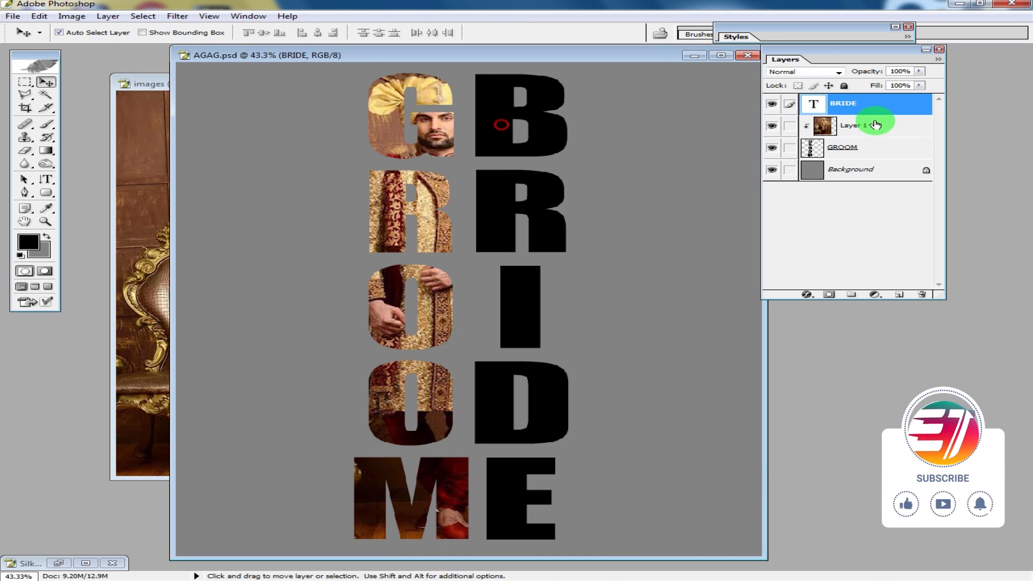
pyautogui.rightClick(878, 99)
pyautogui.click(866, 187)
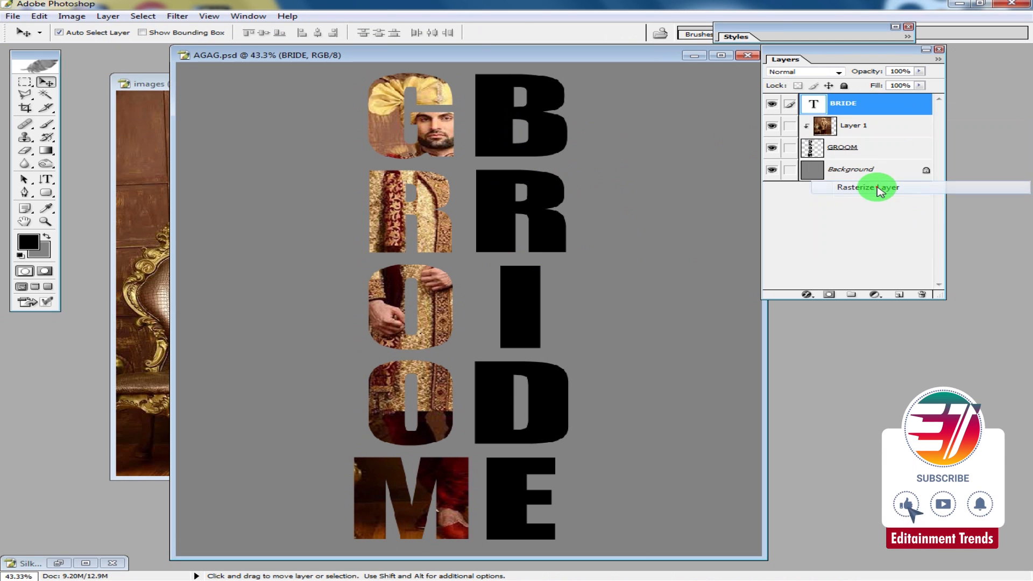
# - Copy the bride photo, paste it into AGAG.psd and clip it to the BRIDE layer
pyautogui.click(59, 562)
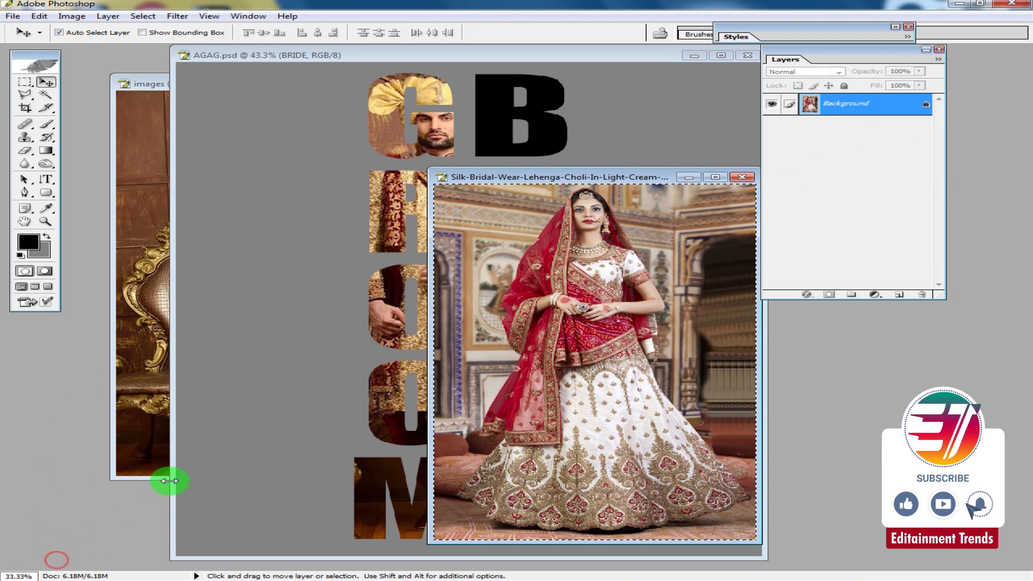
pyautogui.click(642, 144)
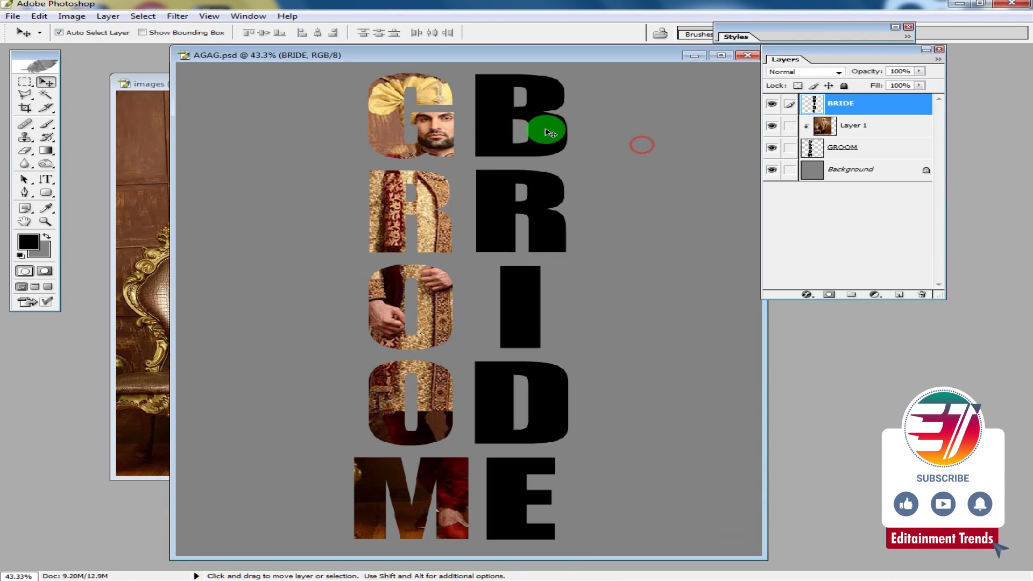
pyautogui.hotkey('ctrl', 'v')
pyautogui.hotkey('ctrl', 'g')
# - Scale the pasted bride photo to 105% and position it inside the BRIDE letters, then commit
pyautogui.hotkey('ctrl', 't')
pyautogui.moveTo(571, 181); pyautogui.dragTo(588, 196)
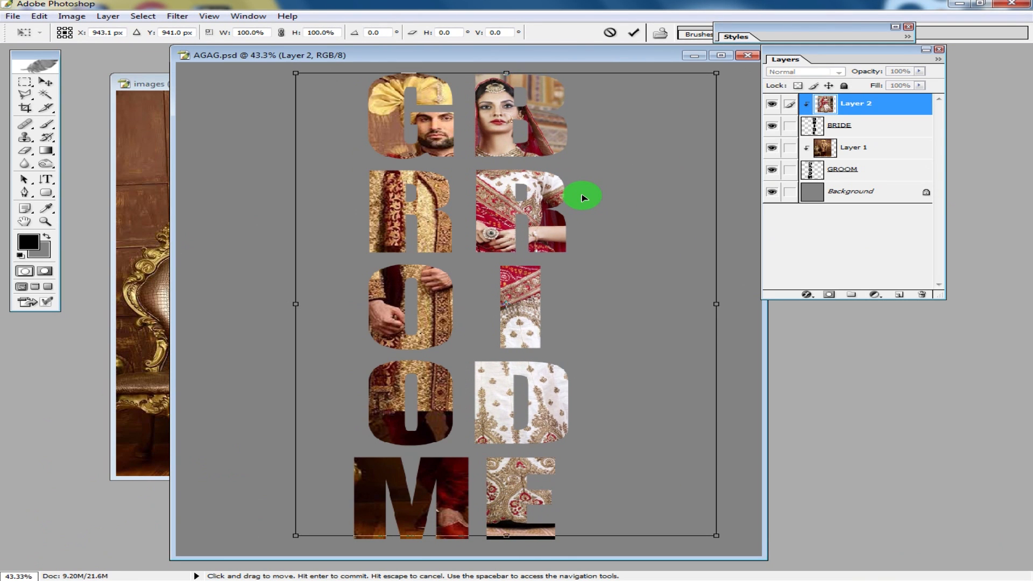
pyautogui.moveTo(714, 536); pyautogui.dragTo(735, 554)
pyautogui.moveTo(695, 509); pyautogui.dragTo(684, 507)
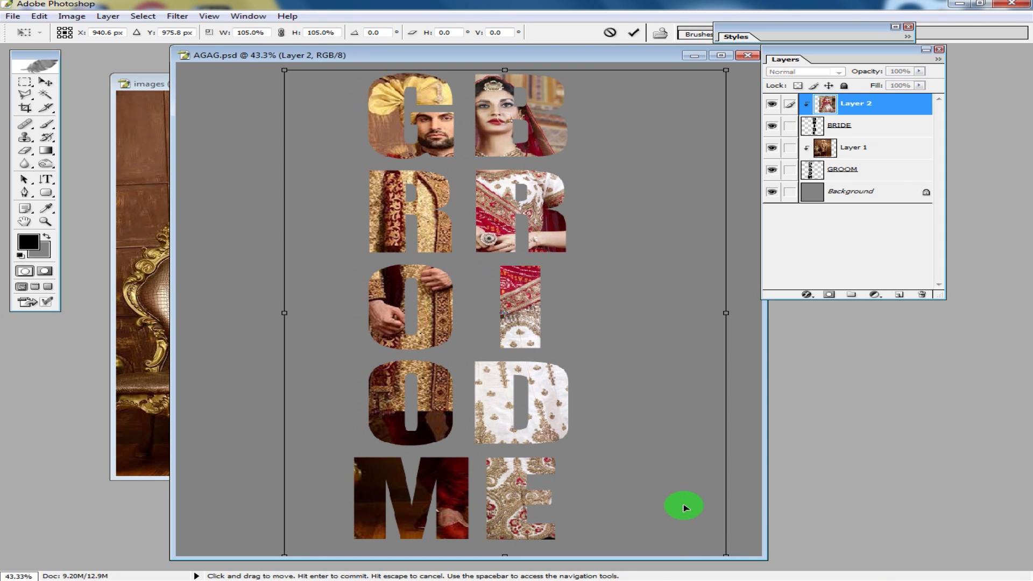
pyautogui.doubleClick(685, 507)
# - Merge the groom photo and the bride photo down into their GROOM and BRIDE letter layers
pyautogui.click(45, 82)
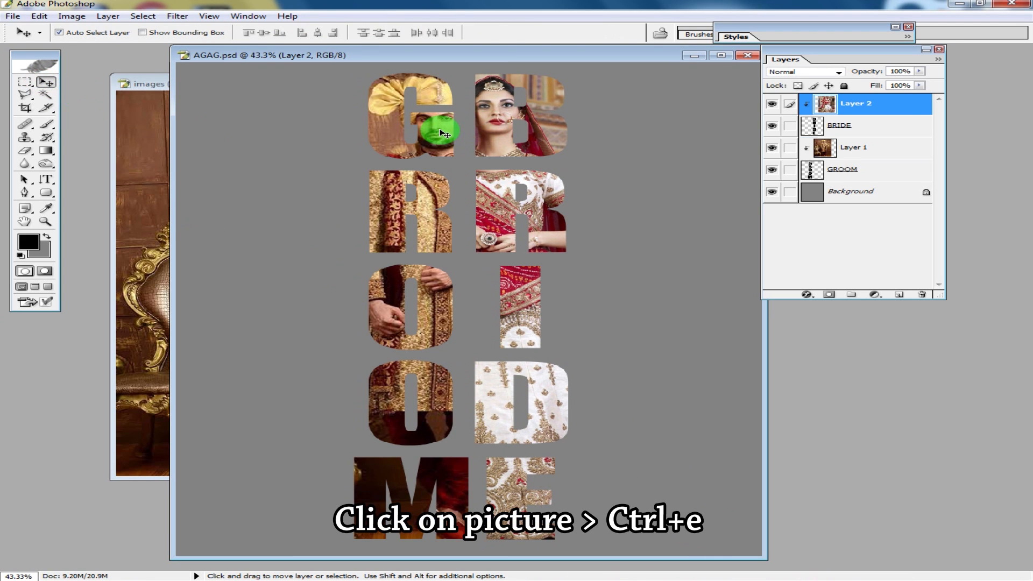
pyautogui.click(441, 132)
pyautogui.hotkey('ctrl', 'e')
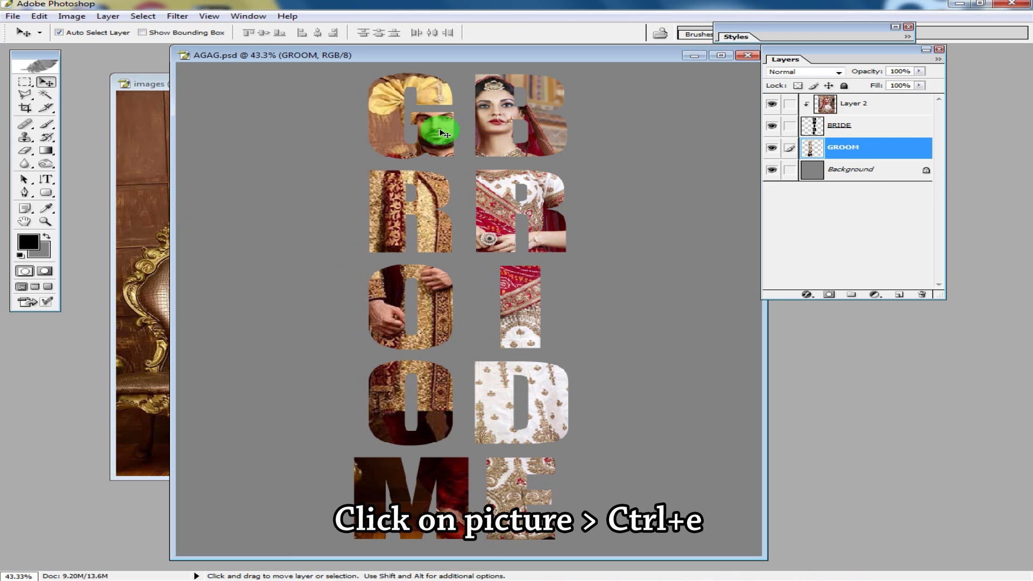
pyautogui.click(542, 137)
pyautogui.hotkey('ctrl', 'e')
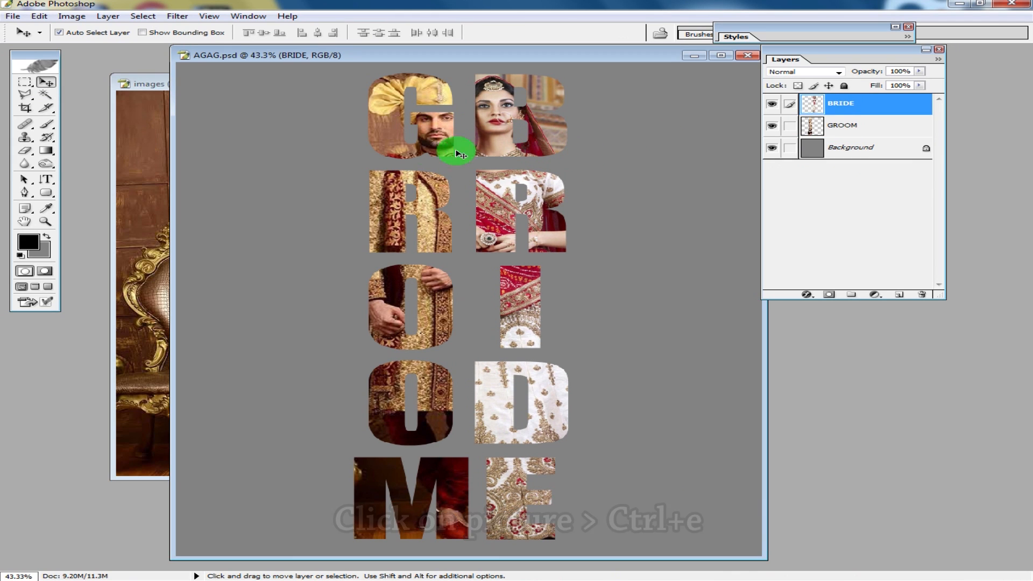
# - Add a white outside stroke layer style to the GROOM layer
pyautogui.click(430, 138)
pyautogui.click(886, 126)
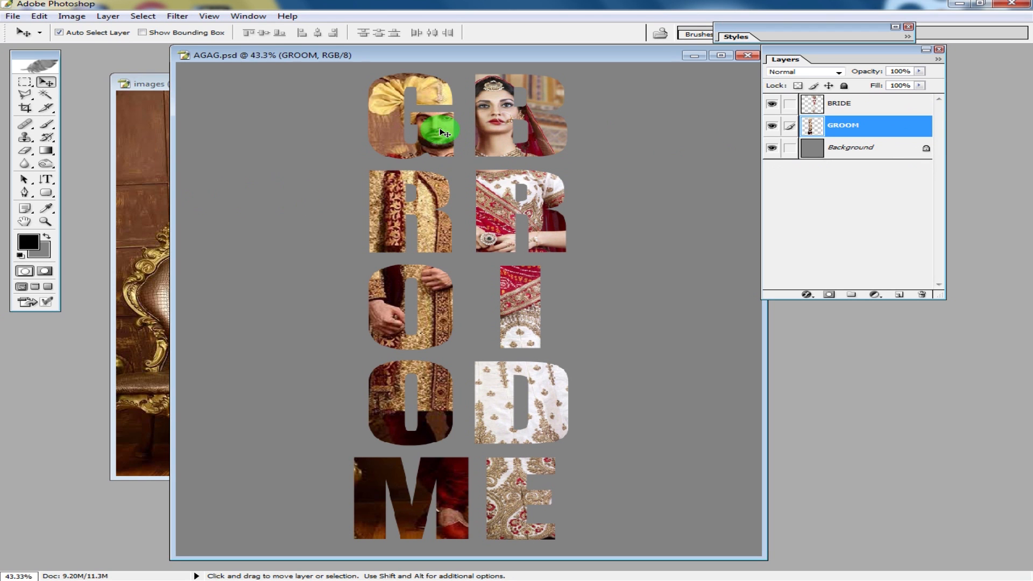
pyautogui.doubleClick(892, 129)
pyautogui.click(523, 461)
pyautogui.click(544, 461)
pyautogui.click(693, 373)
pyautogui.click(372, 289)
pyautogui.click(876, 310)
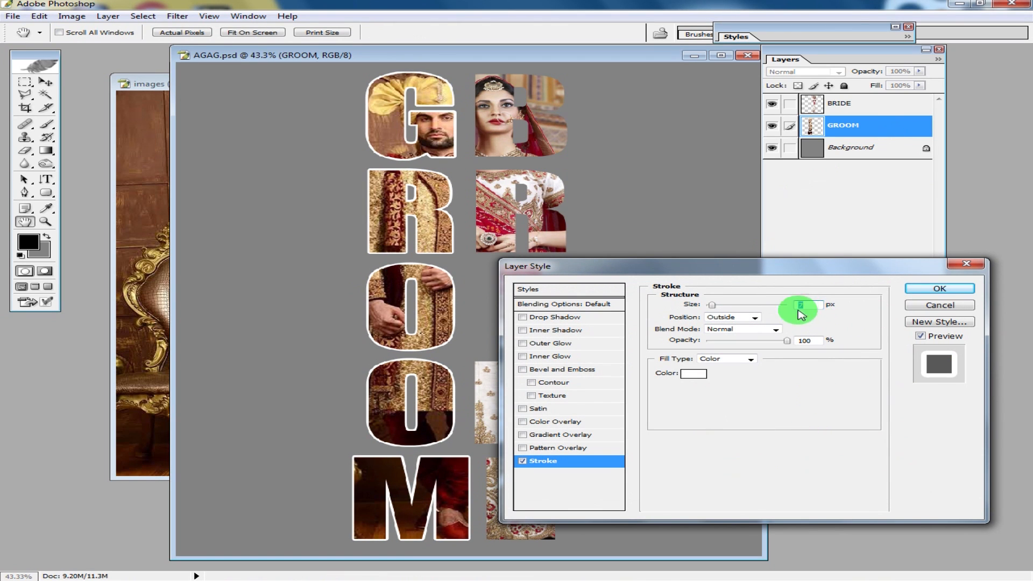
pyautogui.click(965, 291)
# - Add a white outside stroke of size 7 px to the BRIDE layer
pyautogui.press('v')
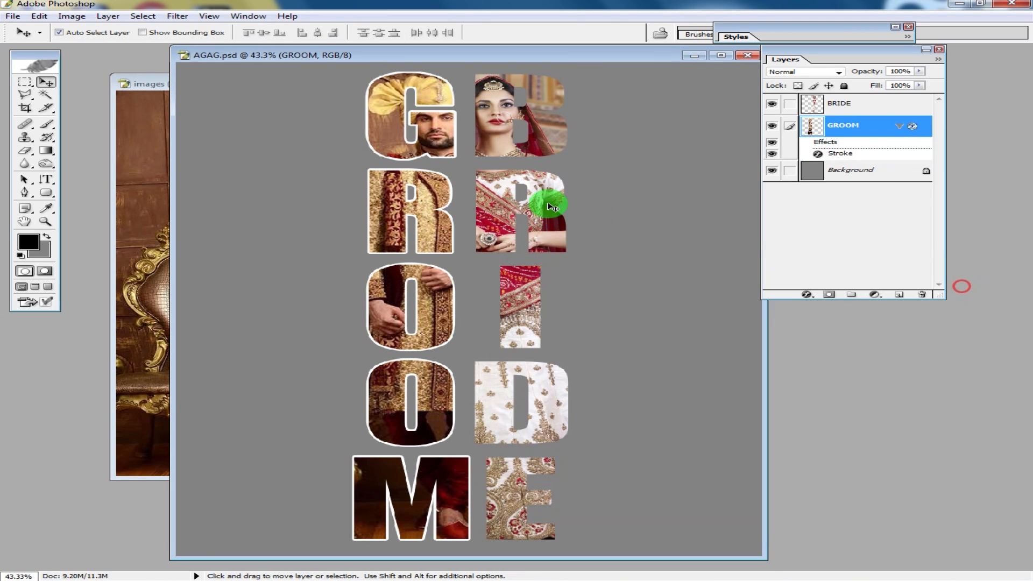
pyautogui.click(545, 193)
pyautogui.doubleClick(898, 107)
pyautogui.click(523, 461)
pyautogui.click(555, 461)
pyautogui.click(693, 373)
pyautogui.click(370, 323)
pyautogui.click(885, 307)
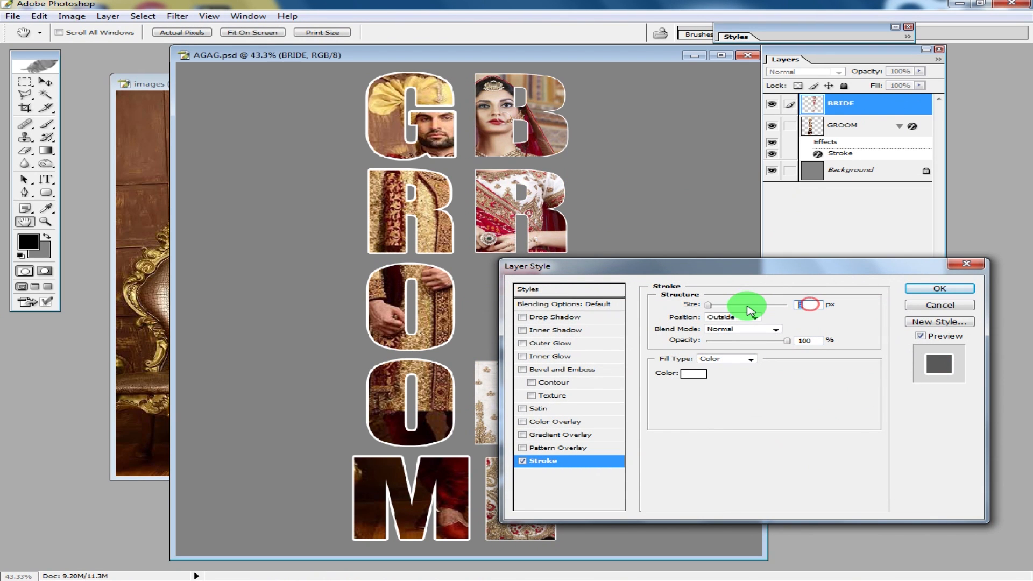
pyautogui.write('7')
pyautogui.click(941, 289)
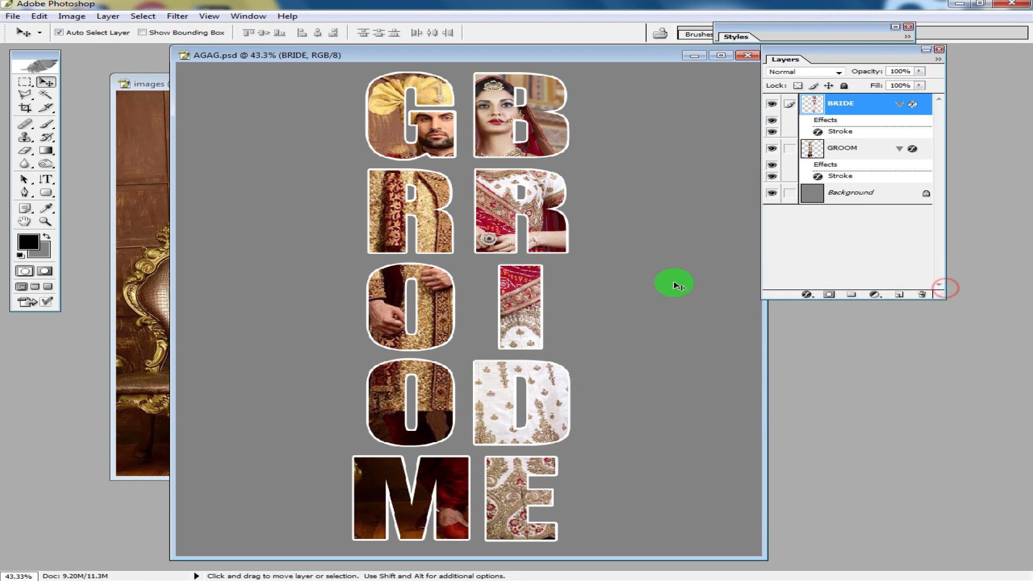
# - Add a drop shadow to the BRIDE layer with angle 102°, distance 40 px and spread 15 px
pyautogui.doubleClick(873, 104)
pyautogui.click(545, 320)
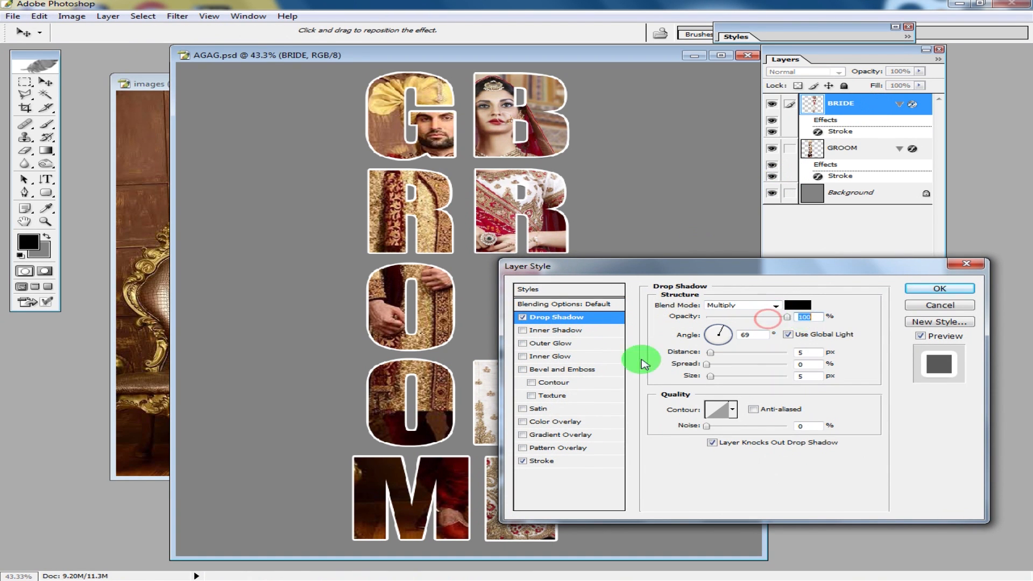
pyautogui.click(712, 354)
pyautogui.moveTo(718, 354); pyautogui.dragTo(719, 377)
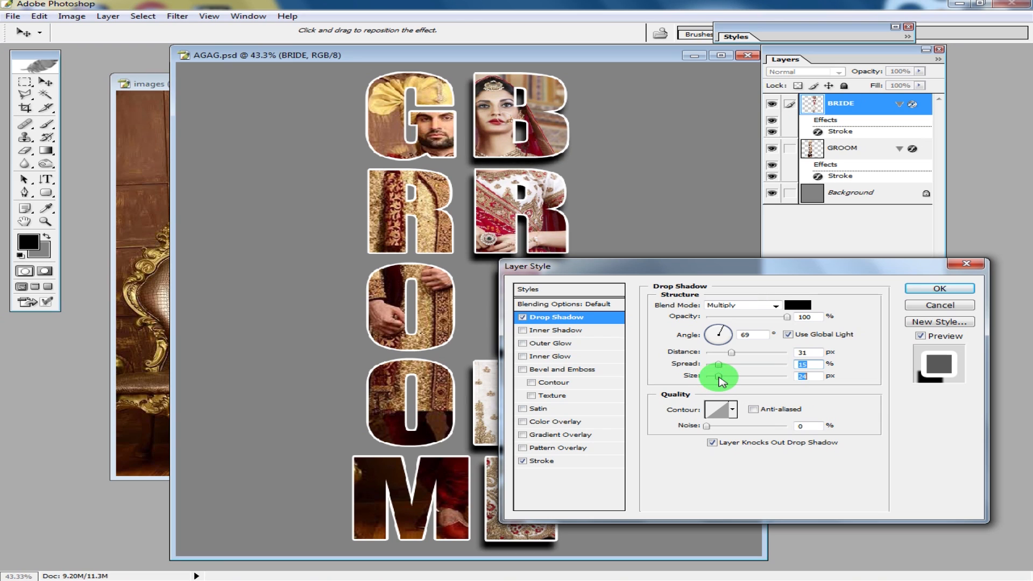
pyautogui.click(716, 328)
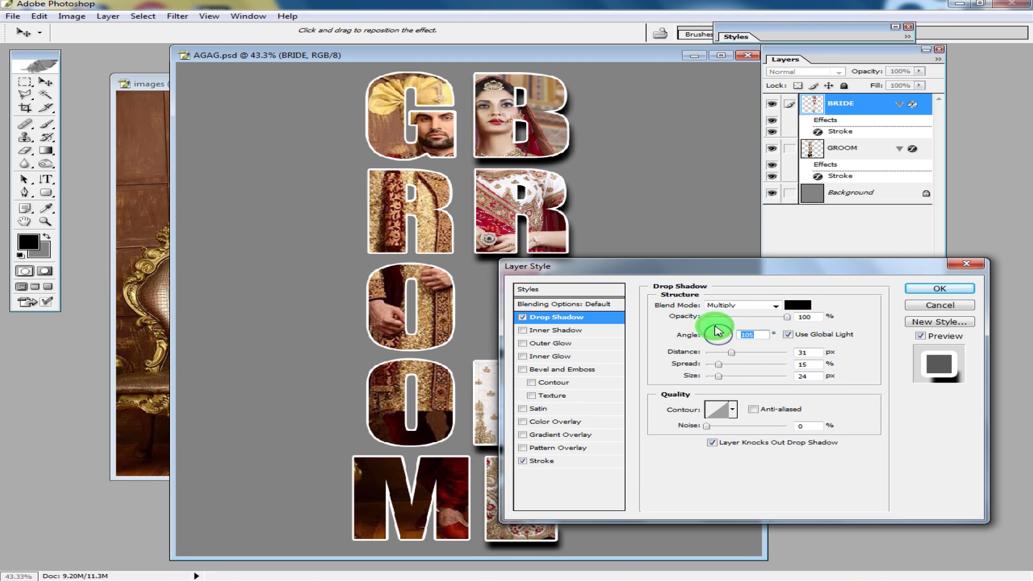
pyautogui.moveTo(717, 326); pyautogui.dragTo(719, 327)
pyautogui.click(716, 328)
pyautogui.moveTo(730, 354); pyautogui.dragTo(725, 380)
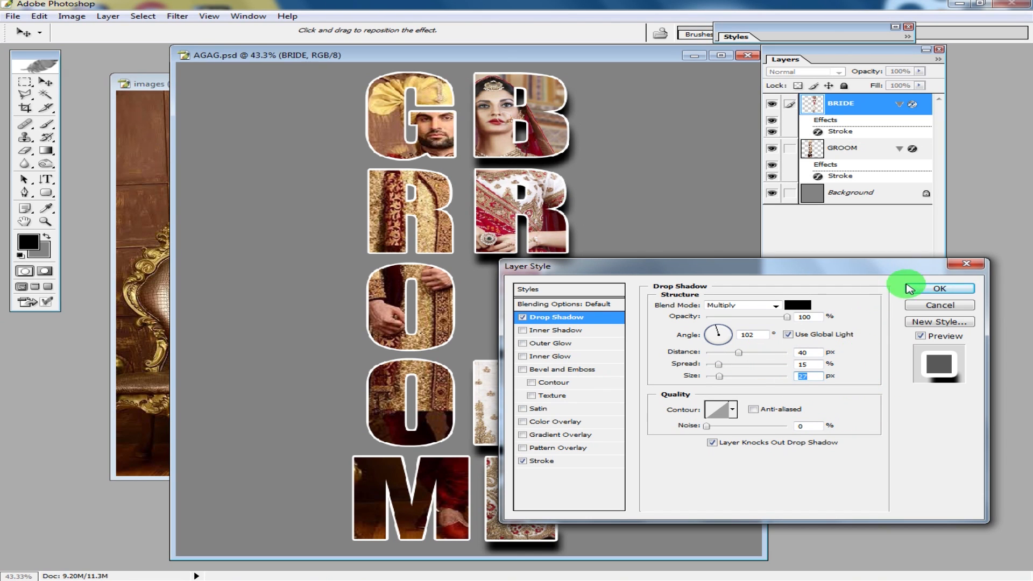
pyautogui.click(936, 291)
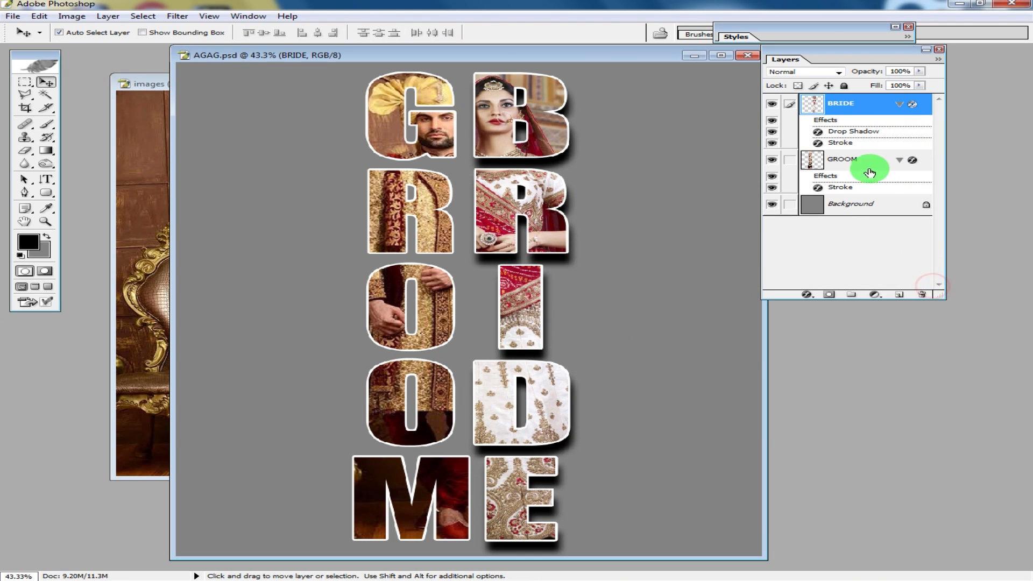
# - Add a drop shadow to the GROOM layer with distance 38 px and size 38 px
pyautogui.click(441, 141)
pyautogui.doubleClick(888, 160)
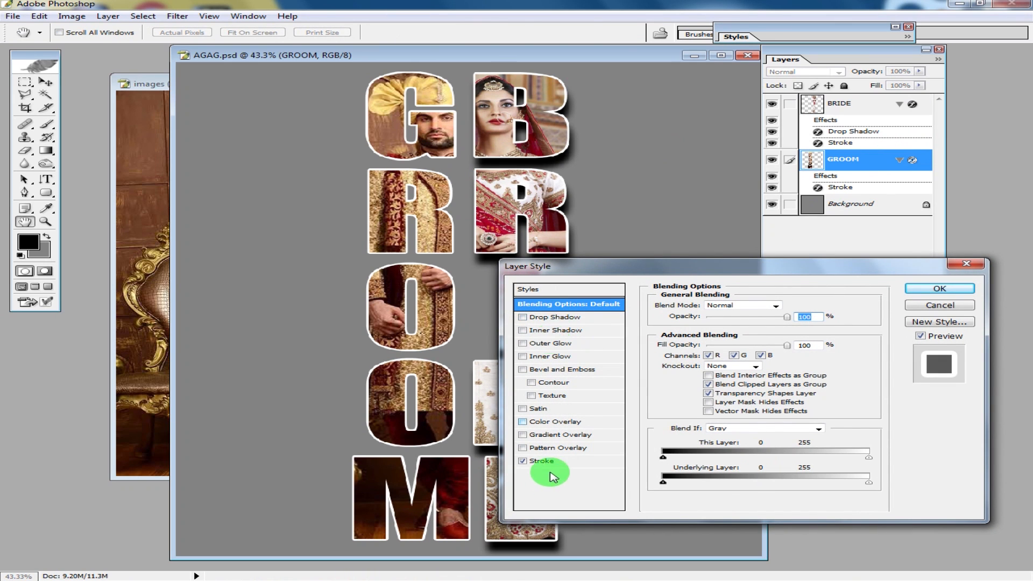
pyautogui.click(565, 314)
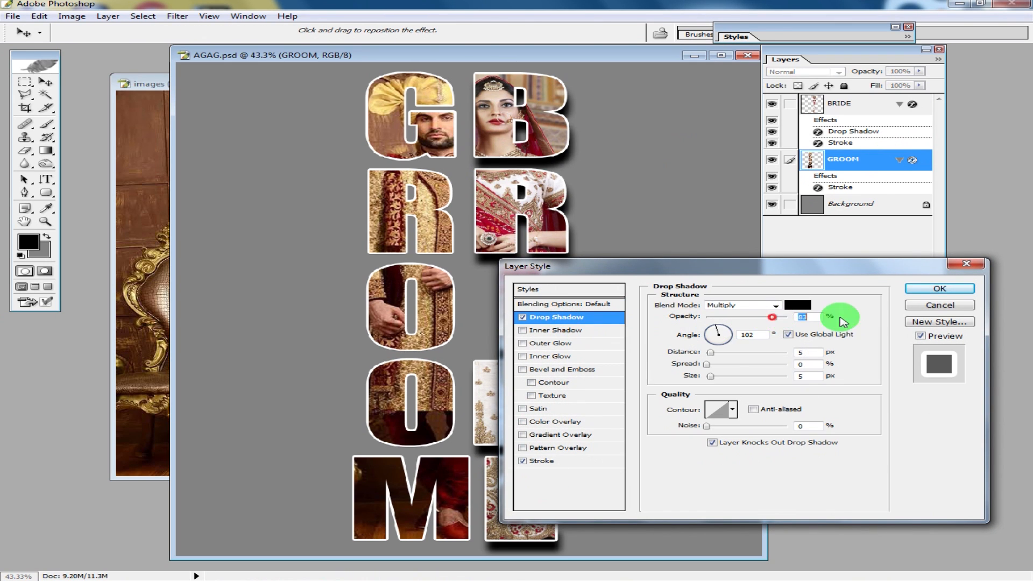
pyautogui.moveTo(714, 353); pyautogui.dragTo(723, 375)
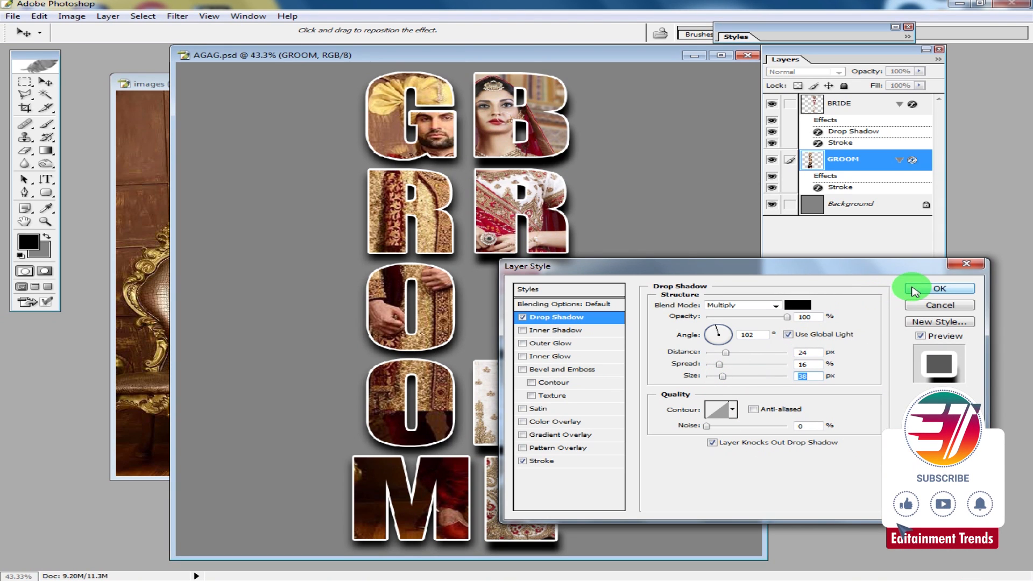
pyautogui.moveTo(725, 356); pyautogui.dragTo(735, 356)
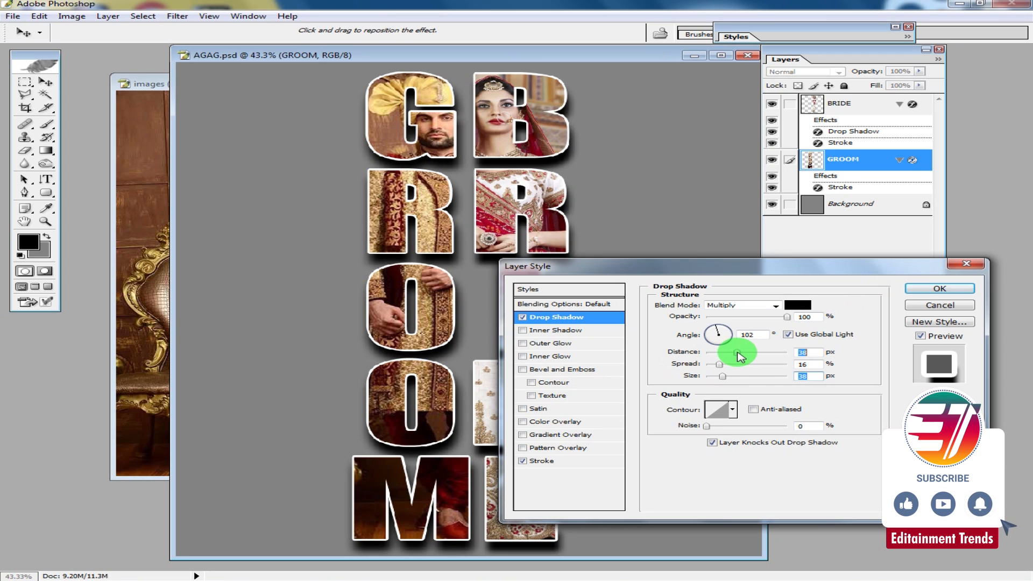
pyautogui.moveTo(722, 365); pyautogui.dragTo(720, 365)
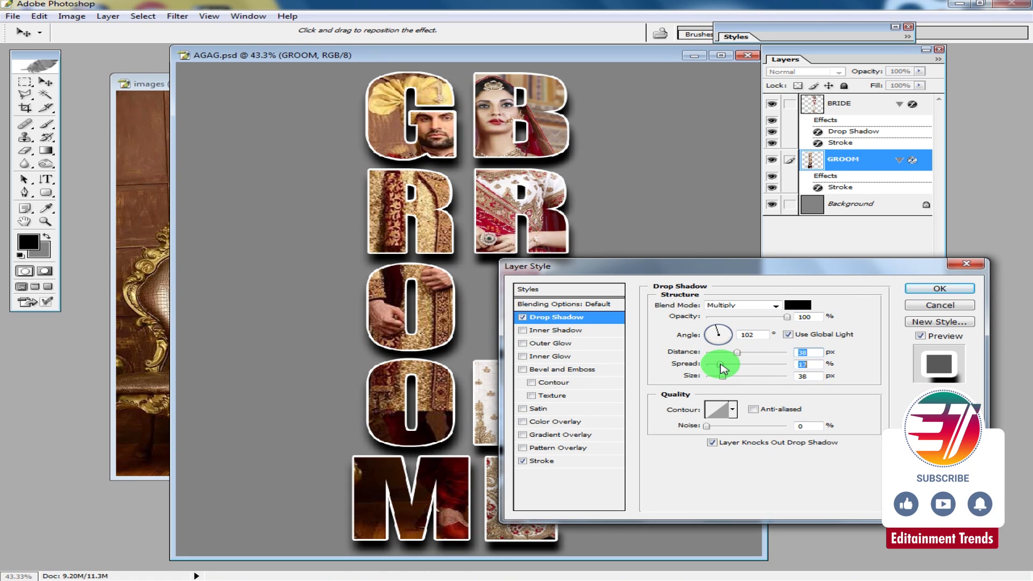
pyautogui.click(938, 289)
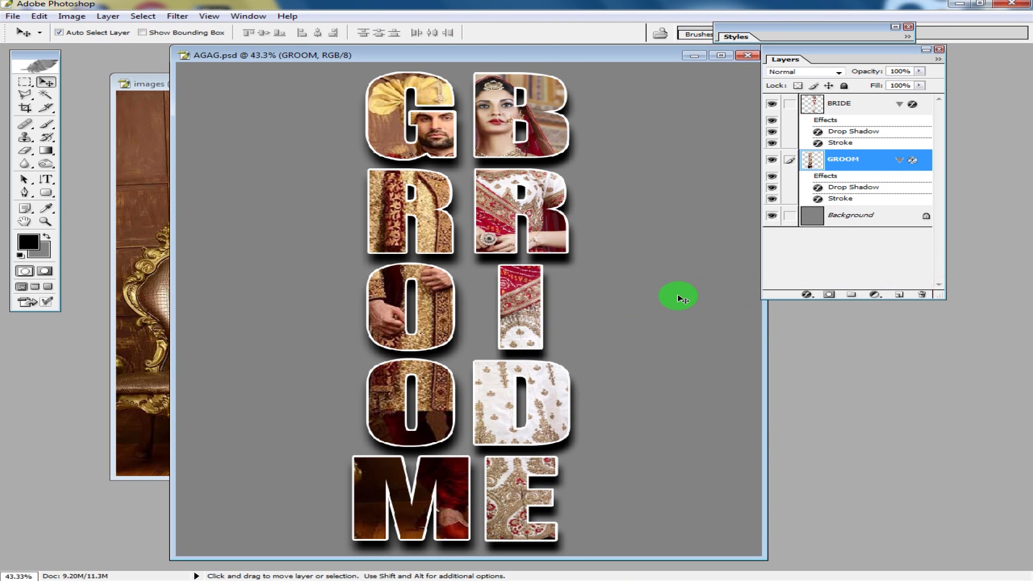
# - Bring the groom photo into the poster, scale it to 306%, and place it behind the letters on the left
pyautogui.click(150, 277)
pyautogui.moveTo(385, 239); pyautogui.dragTo(284, 131)
pyautogui.hotkey('ctrl', 't')
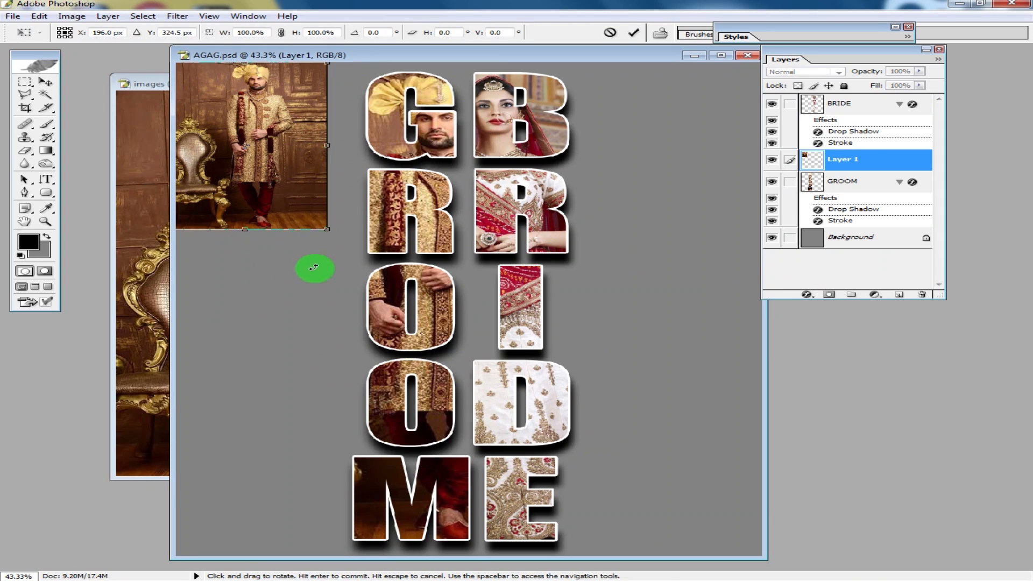
pyautogui.moveTo(329, 228); pyautogui.dragTo(619, 576)
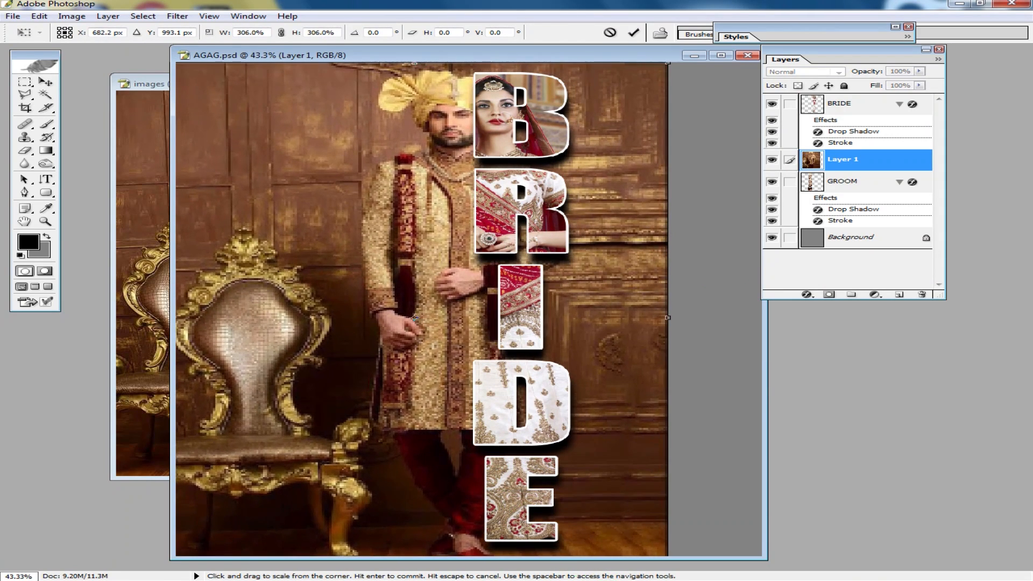
pyautogui.moveTo(445, 380); pyautogui.dragTo(306, 379)
pyautogui.doubleClick(313, 379)
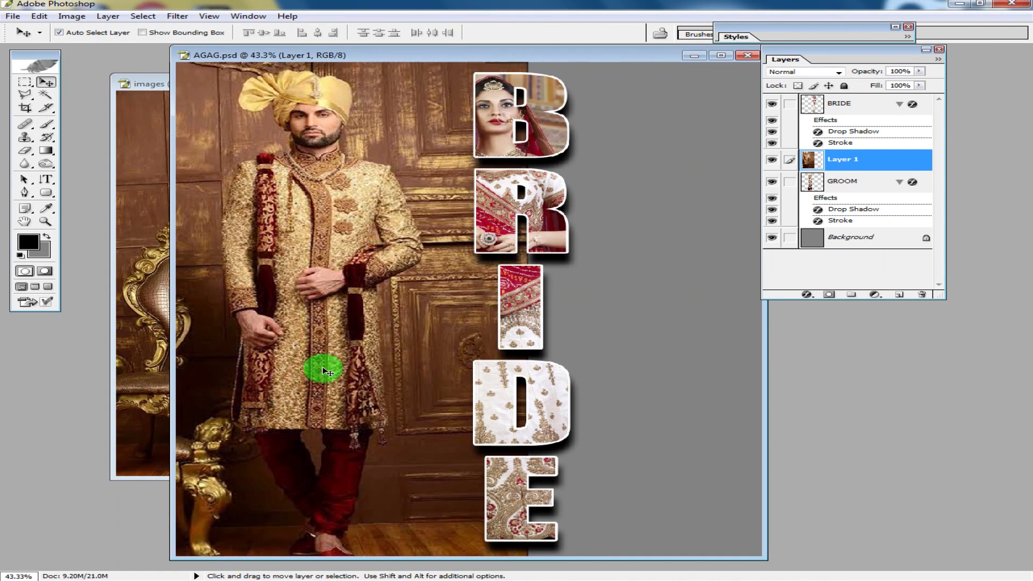
pyautogui.hotkey('ctrl', '[')
pyautogui.moveTo(302, 326); pyautogui.dragTo(270, 326)
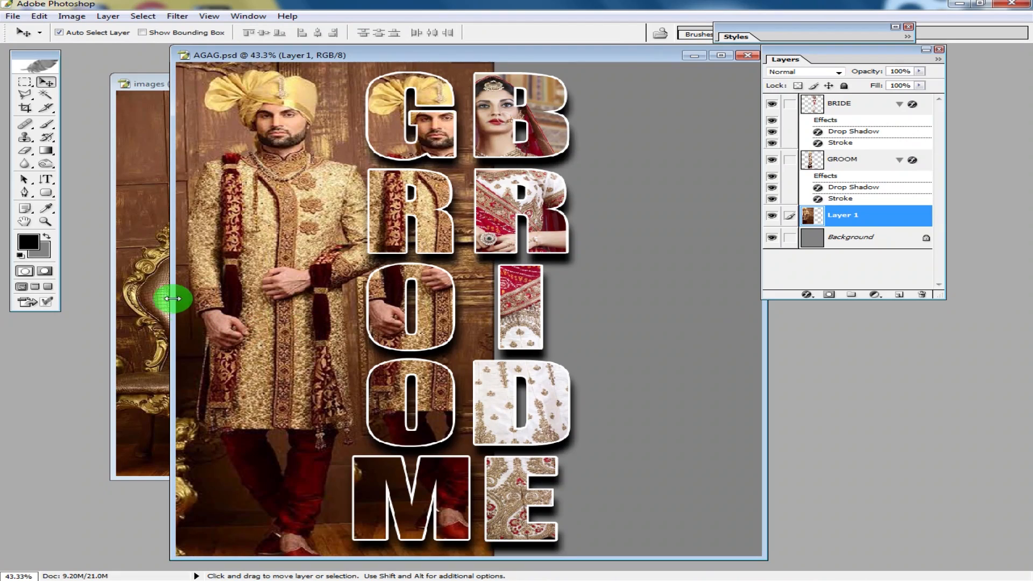
# - Paste the bride photo into the poster as a new layer and move it to the right side
pyautogui.click(170, 149)
pyautogui.moveTo(488, 56); pyautogui.dragTo(477, 228)
pyautogui.click(573, 286)
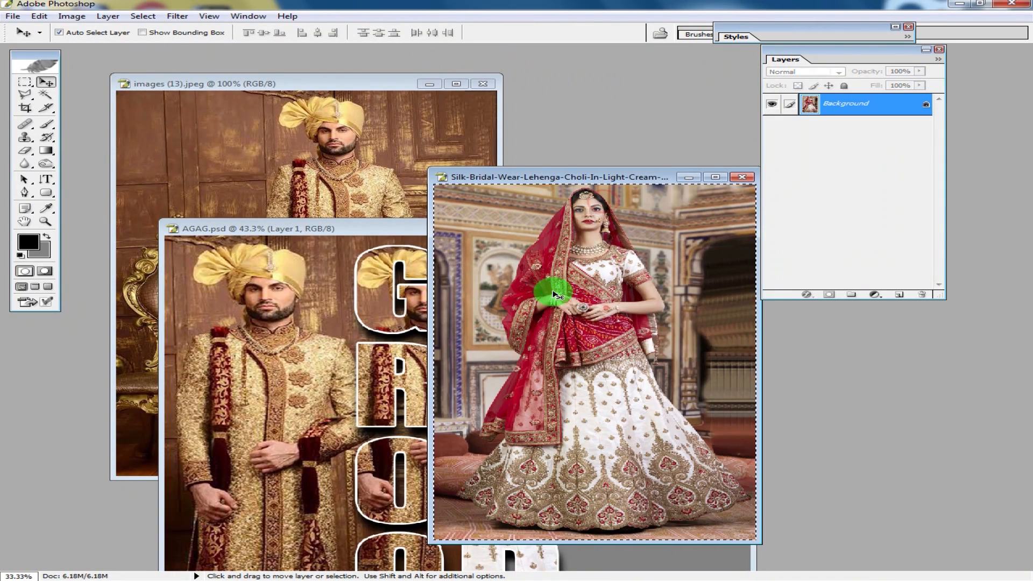
pyautogui.doubleClick(406, 228)
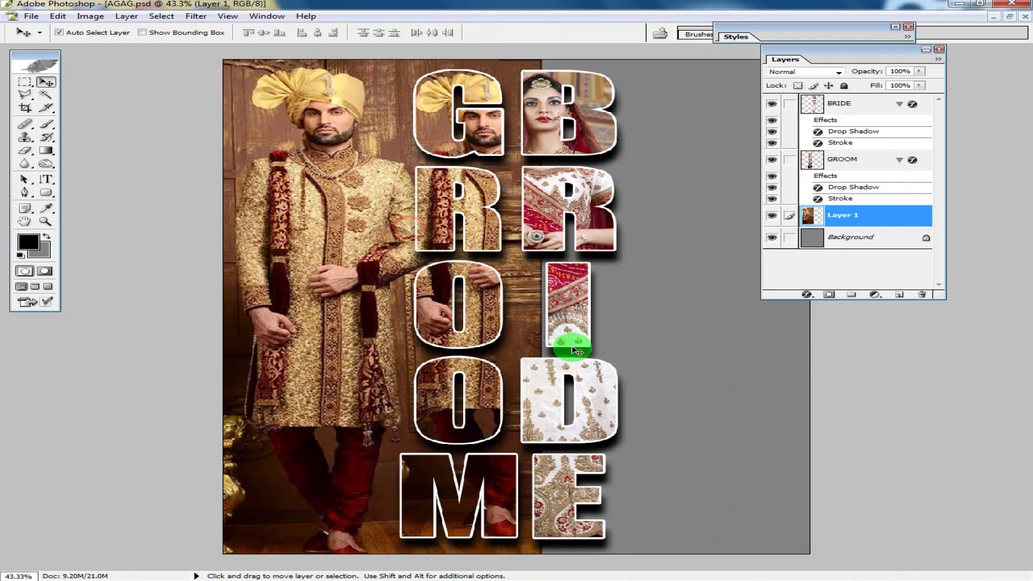
pyautogui.hotkey('ctrl', 'v')
pyautogui.doubleClick(853, 48)
pyautogui.moveTo(703, 208); pyautogui.dragTo(853, 191)
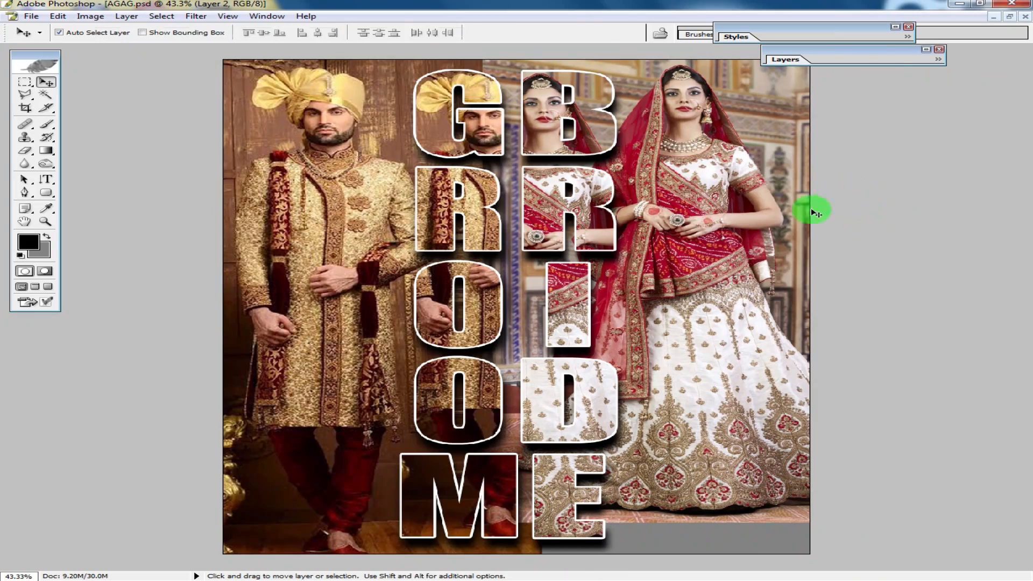
# - Scale the bride photo to 111.6% and reposition it, then commit the transform
pyautogui.hotkey('ctrl', 't')
pyautogui.moveTo(481, 521); pyautogui.dragTo(435, 571)
pyautogui.moveTo(583, 477); pyautogui.dragTo(601, 473)
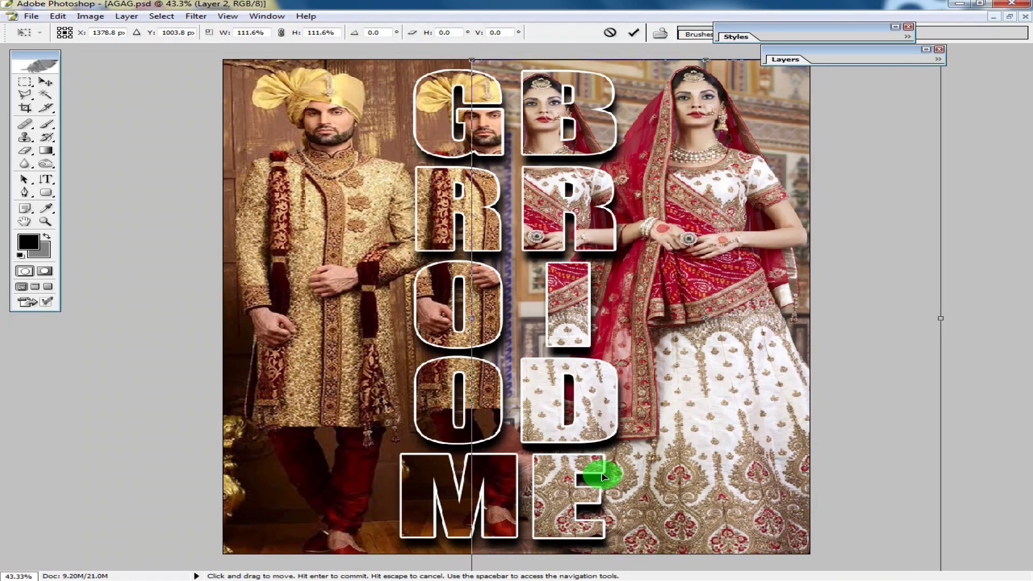
pyautogui.press('Return')
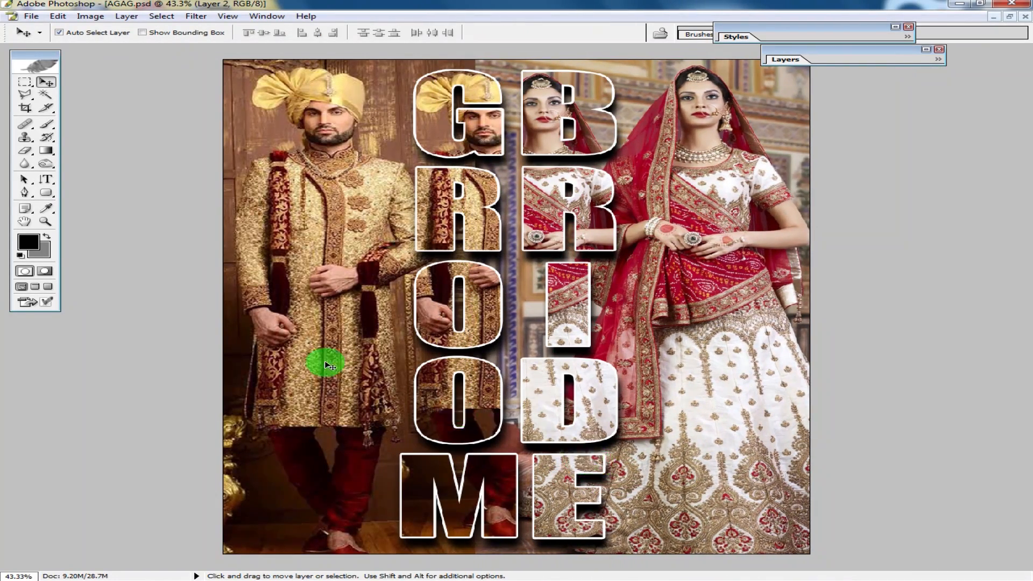
# - Reposition the groom photo and soften the bride photo's left edge using a feathered vertical strip selection
pyautogui.moveTo(295, 334); pyautogui.dragTo(392, 349)
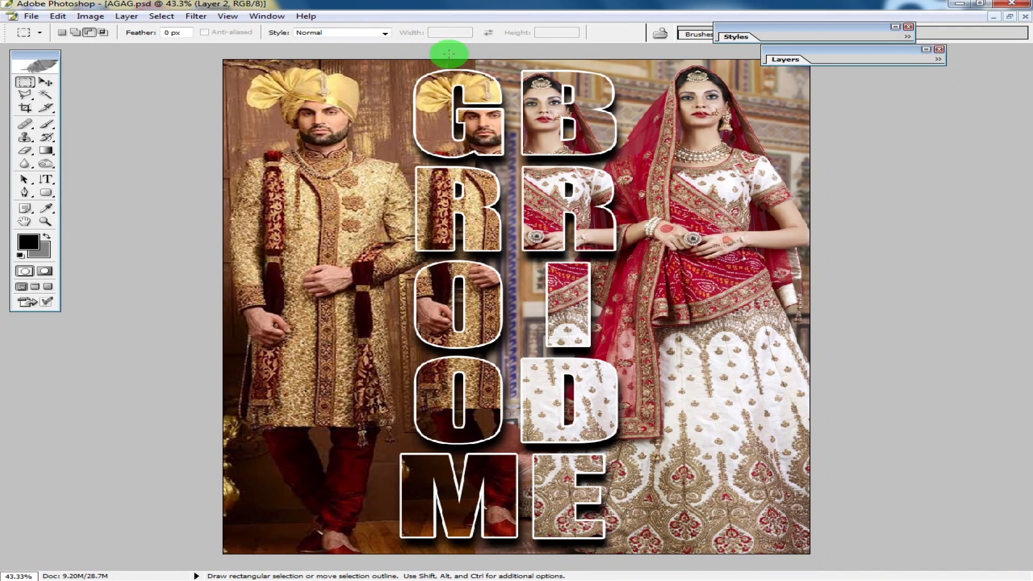
pyautogui.moveTo(511, 386); pyautogui.dragTo(536, 558)
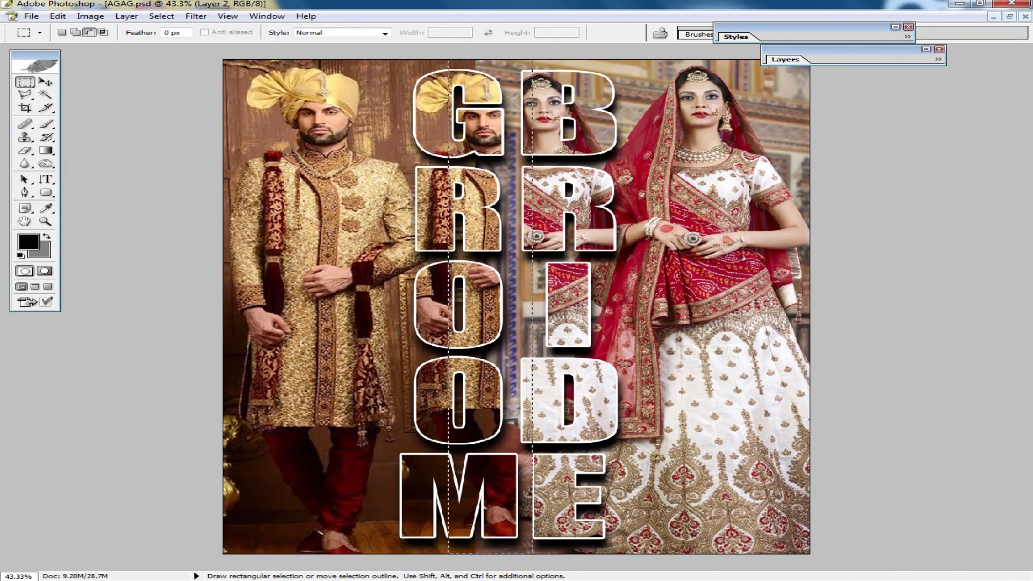
pyautogui.rightClick(526, 514)
pyautogui.click(525, 296)
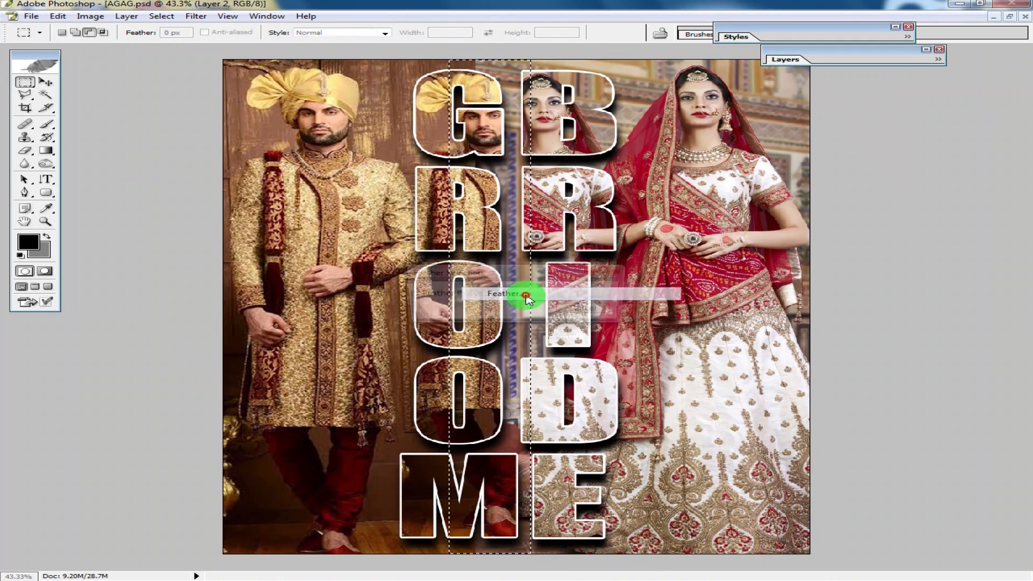
pyautogui.press('Return')
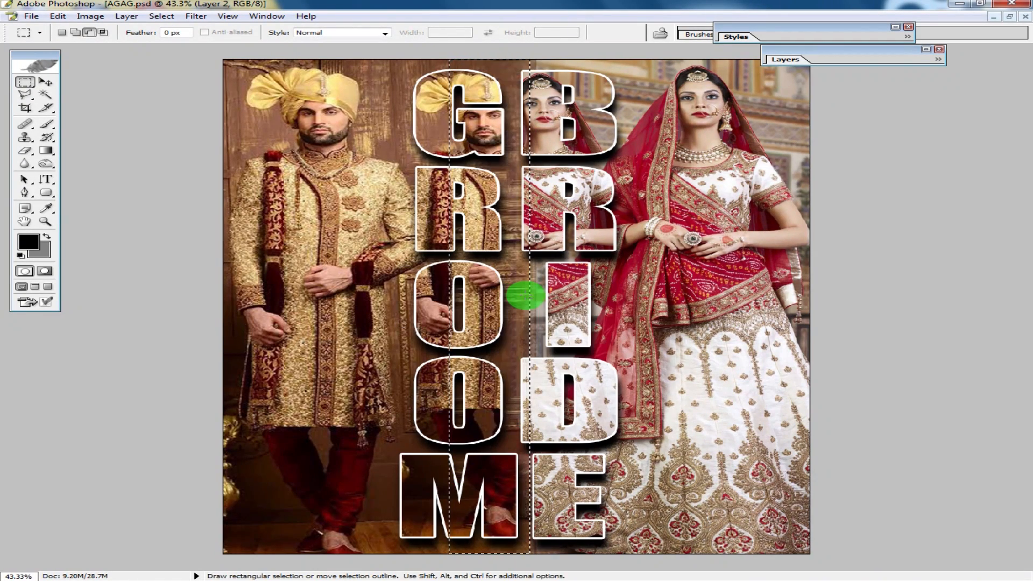
pyautogui.click(441, 278)
pyautogui.click(46, 82)
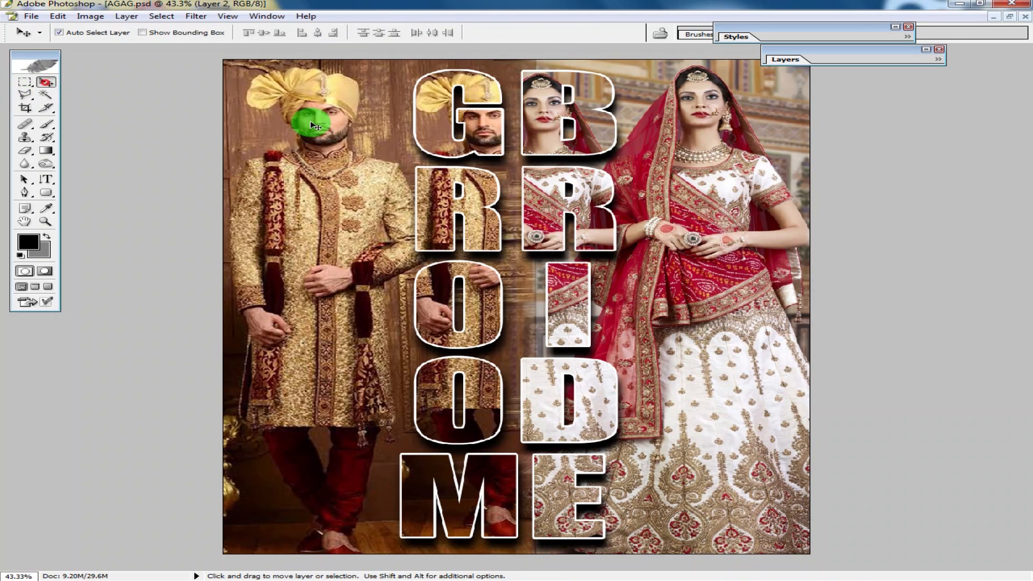
# - Soften the groom photo's right edge using a feathered vertical strip selection over the BRIDE column, then deselect
pyautogui.click(24, 82)
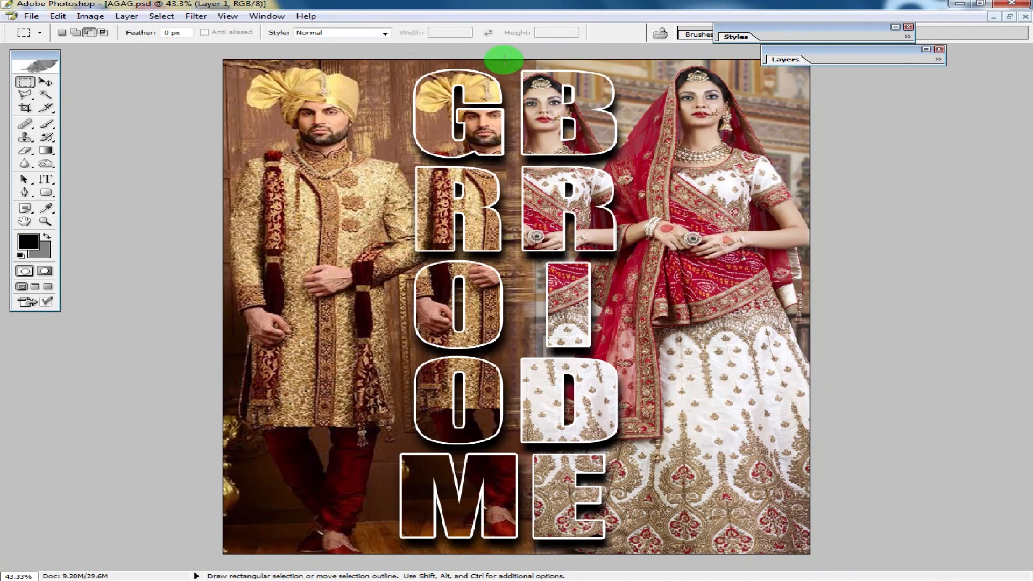
pyautogui.moveTo(500, 59); pyautogui.dragTo(613, 554)
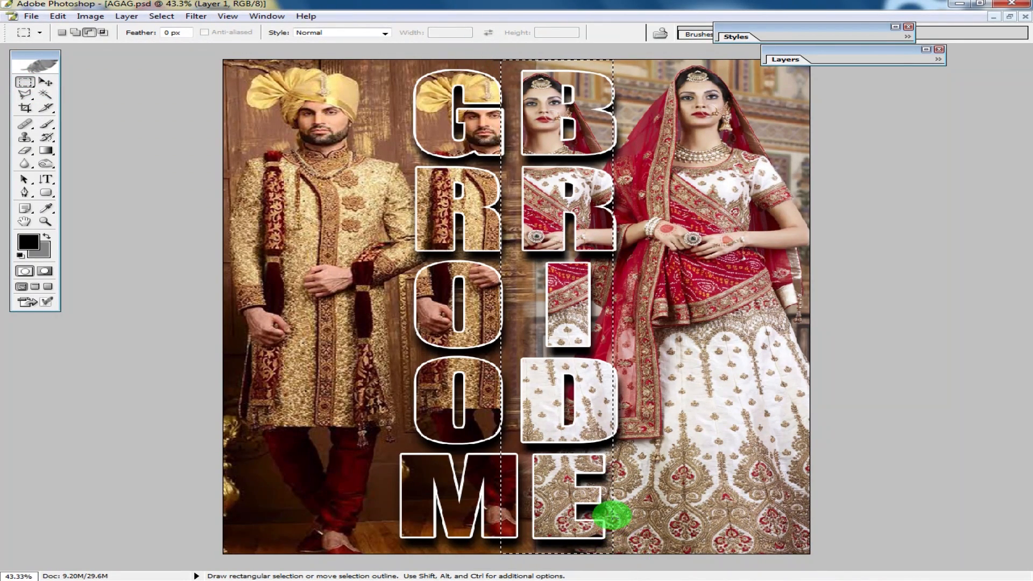
pyautogui.rightClick(547, 434)
pyautogui.click(590, 262)
pyautogui.press('Return')
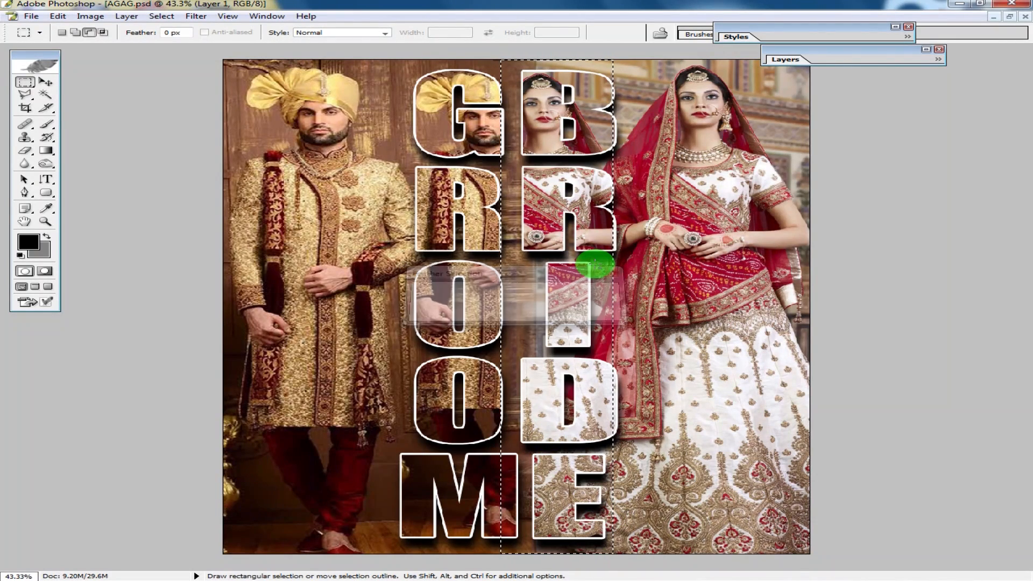
pyautogui.hotkey('ctrl', 'd')
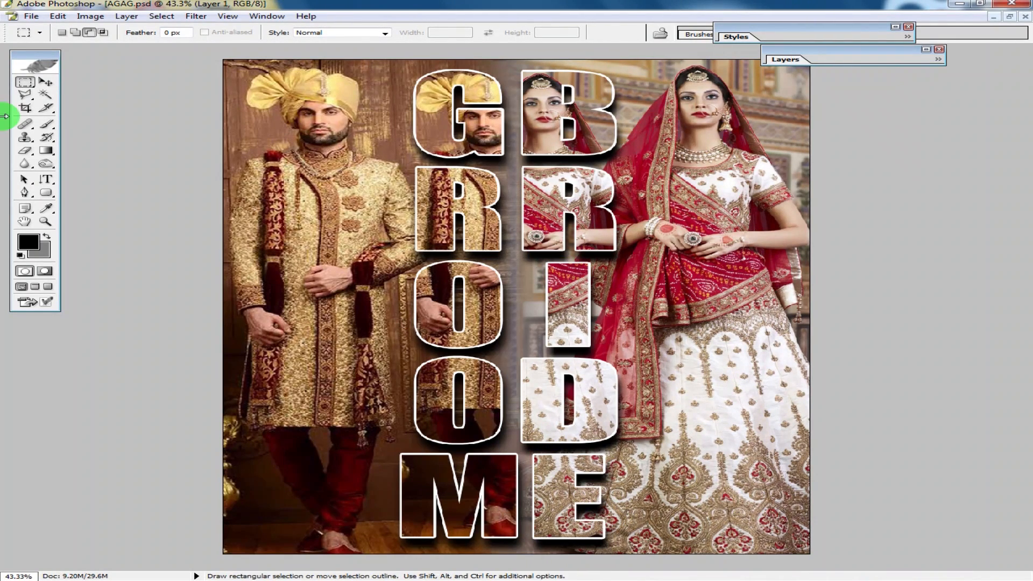
# - Nudge the GROOM and BRIDE letter layers slightly to adjust their positions
pyautogui.click(46, 82)
pyautogui.moveTo(473, 212); pyautogui.dragTo(480, 215)
pyautogui.moveTo(554, 222); pyautogui.dragTo(546, 219)
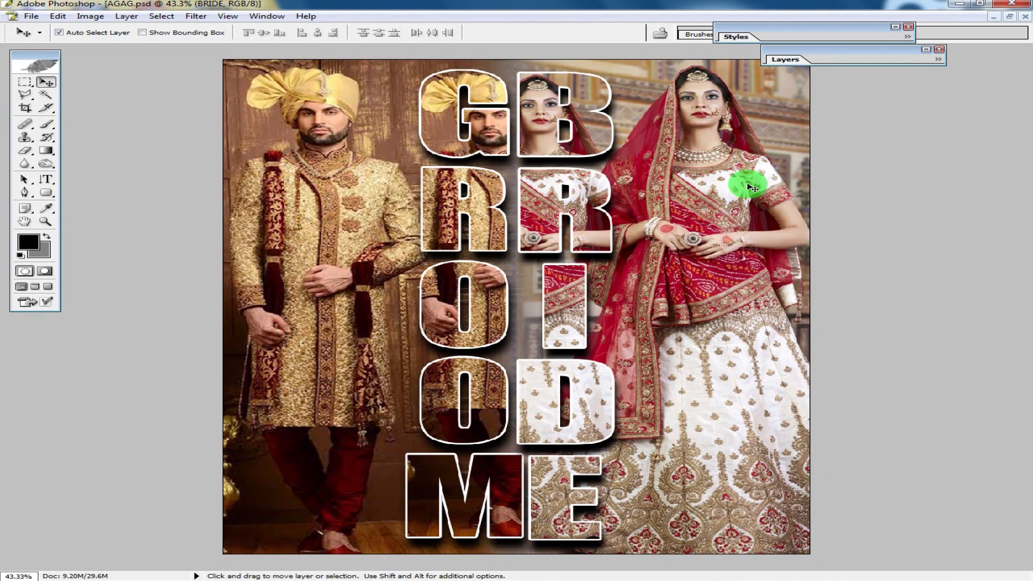
# - Convert the bride background photo to black and white with the BW Styler filter, settling on the Red preset
pyautogui.click(209, 17)
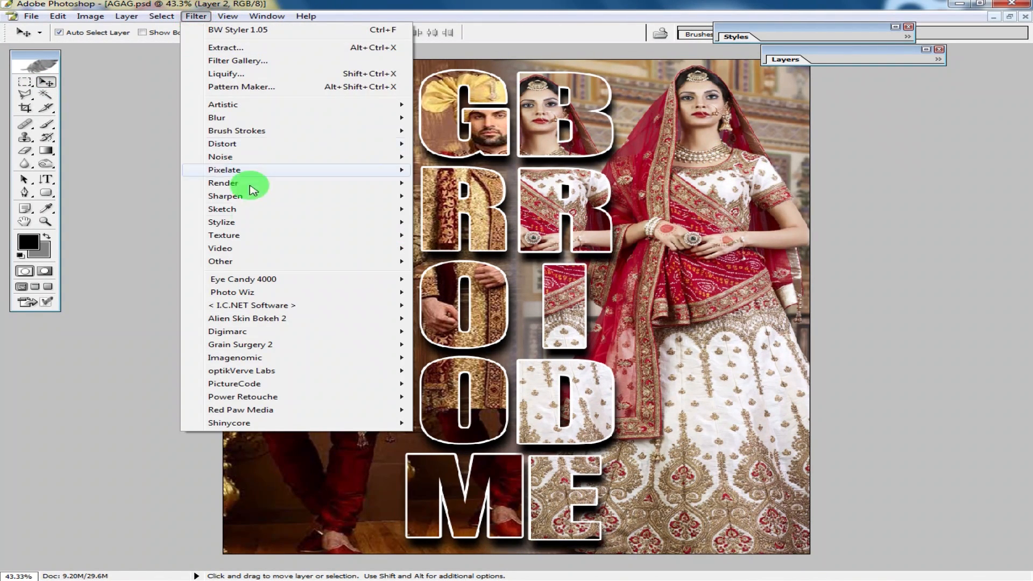
pyautogui.moveTo(314, 358)
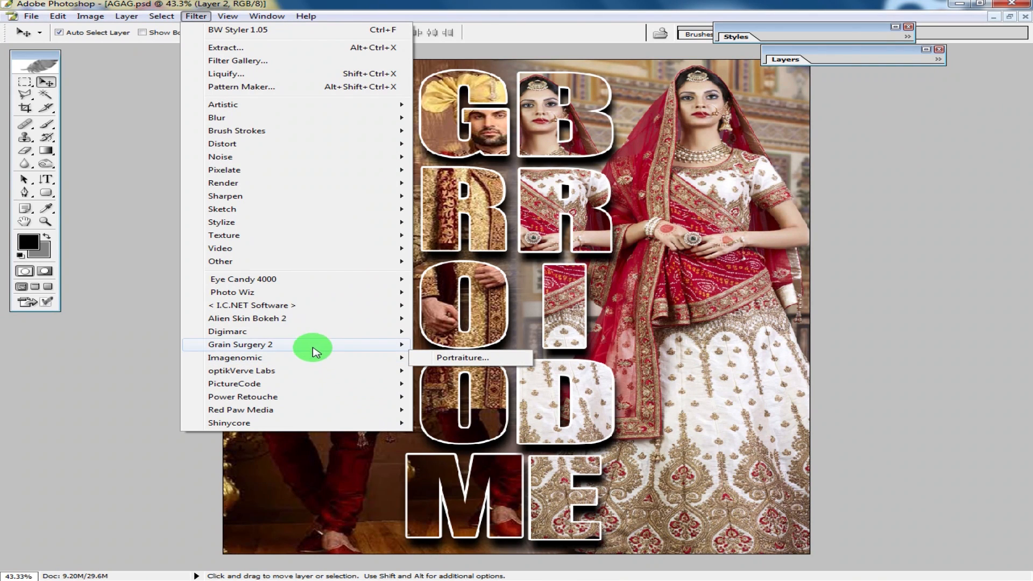
pyautogui.moveTo(309, 292)
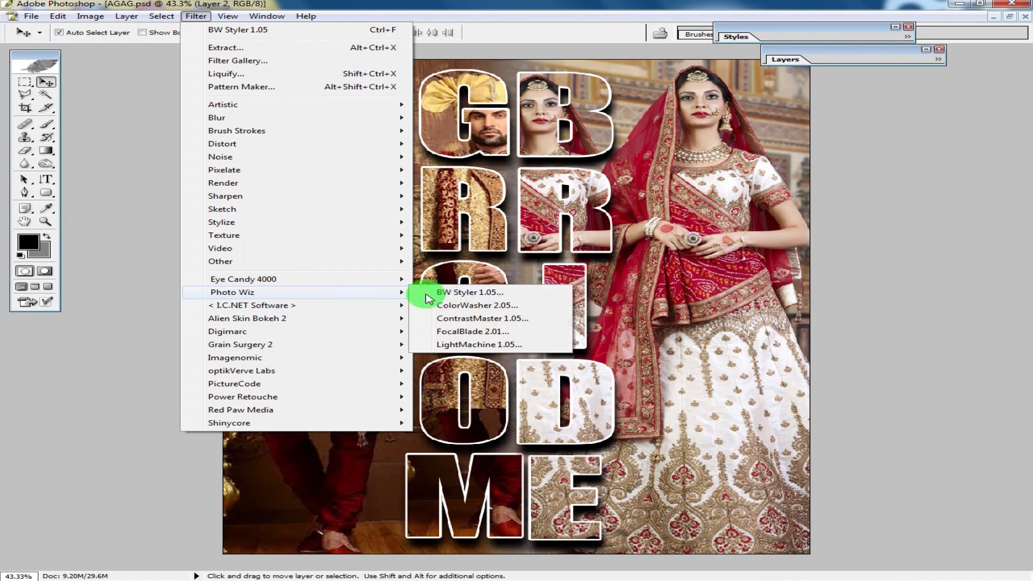
pyautogui.click(458, 294)
pyautogui.click(766, 132)
pyautogui.click(807, 130)
pyautogui.click(842, 166)
pyautogui.click(825, 202)
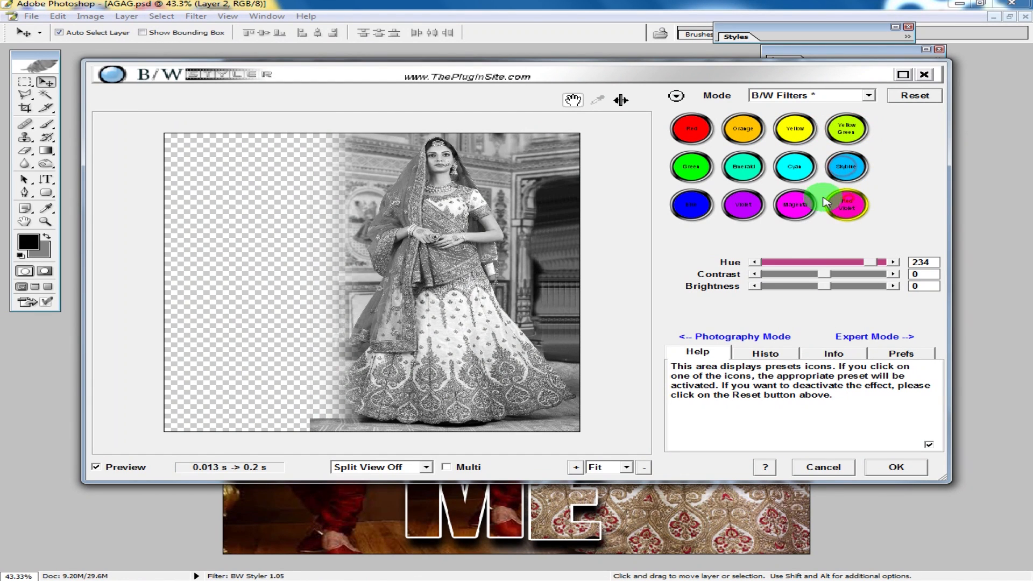
pyautogui.click(790, 202)
pyautogui.click(741, 206)
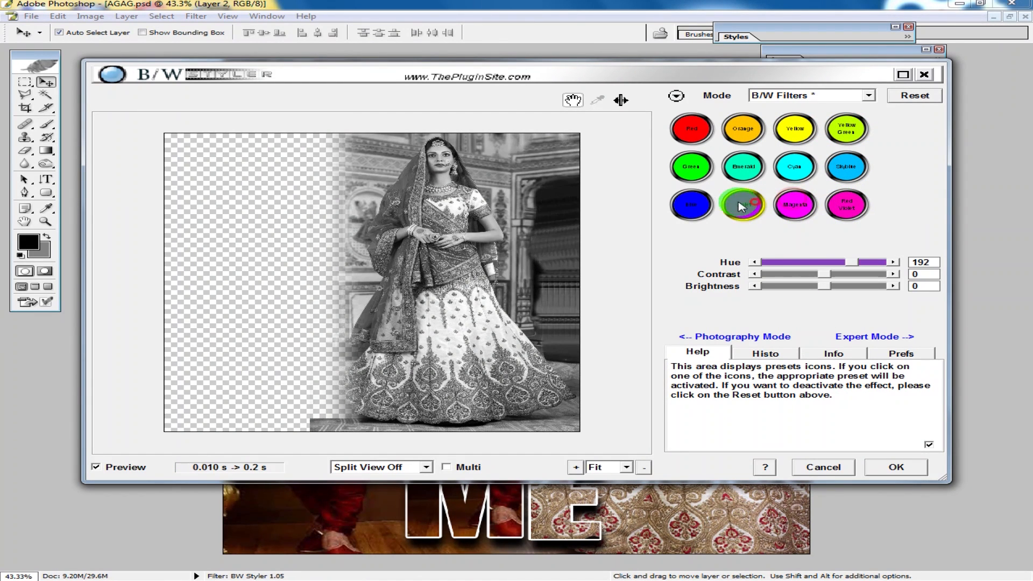
pyautogui.click(699, 206)
pyautogui.click(691, 167)
pyautogui.click(691, 132)
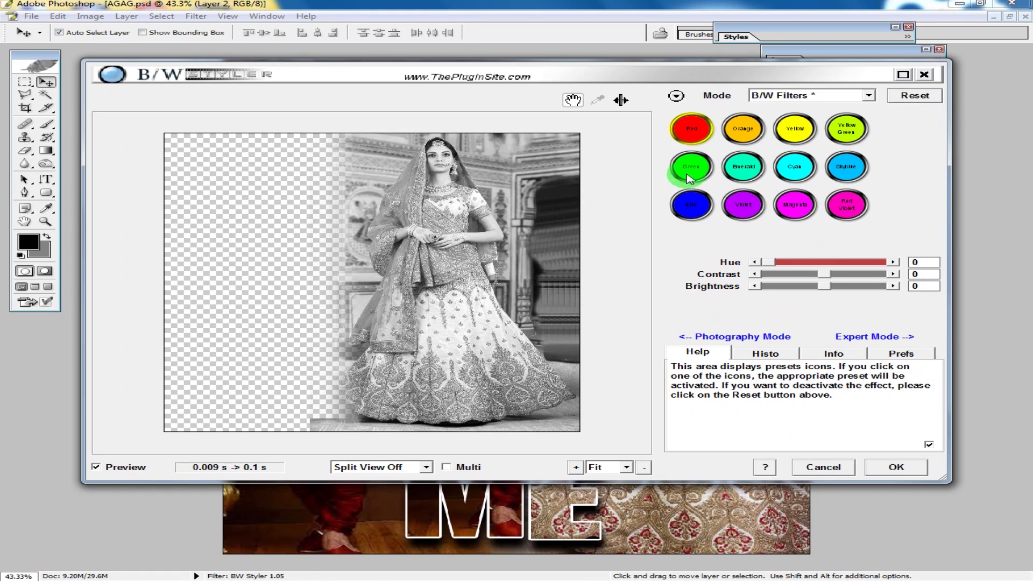
pyautogui.click(873, 468)
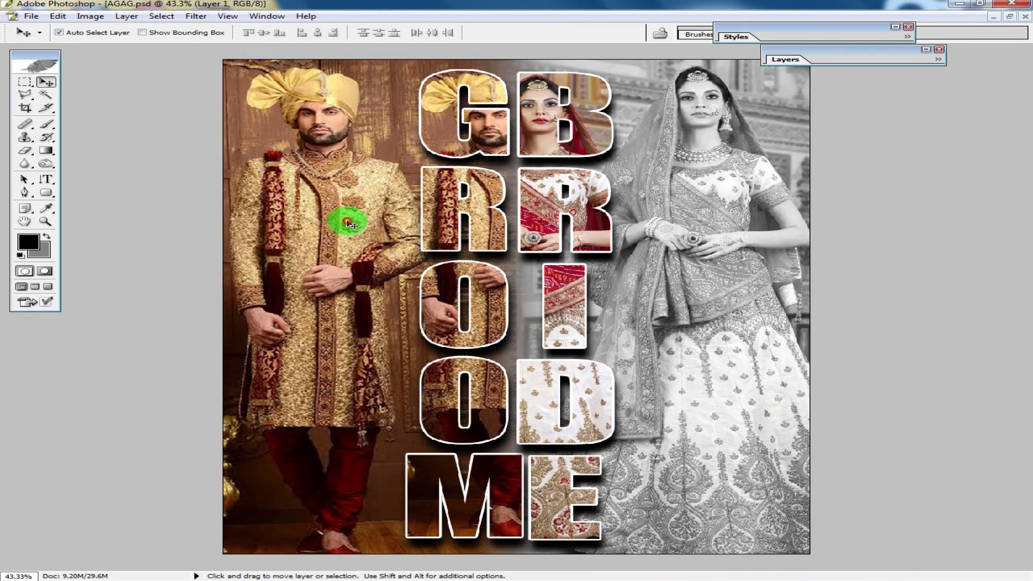
# - Reapply the BW Styler filter to the groom background photo and set its Levels black input to 29
pyautogui.click(196, 16)
pyautogui.click(213, 28)
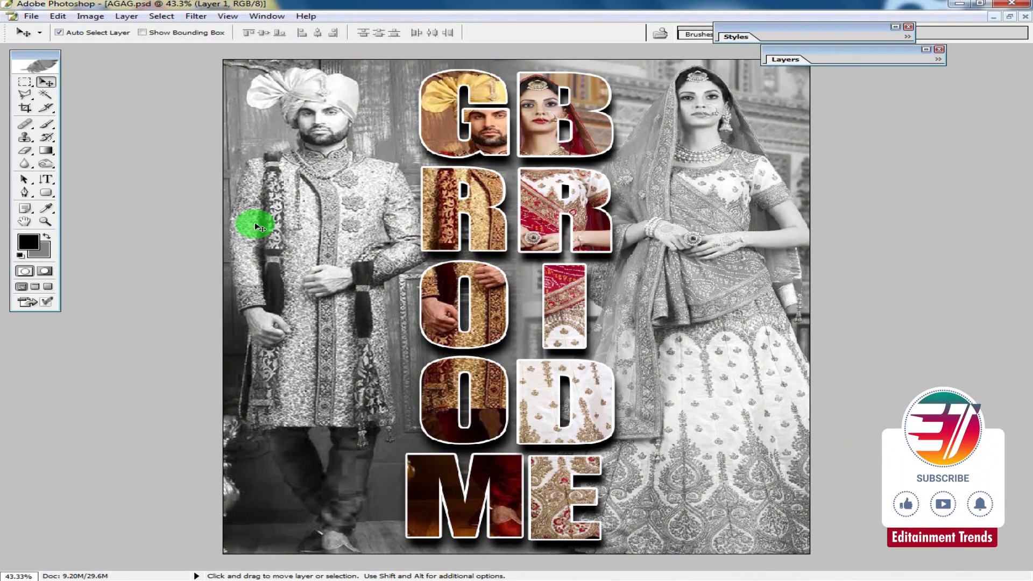
pyautogui.hotkey('ctrl', 'l')
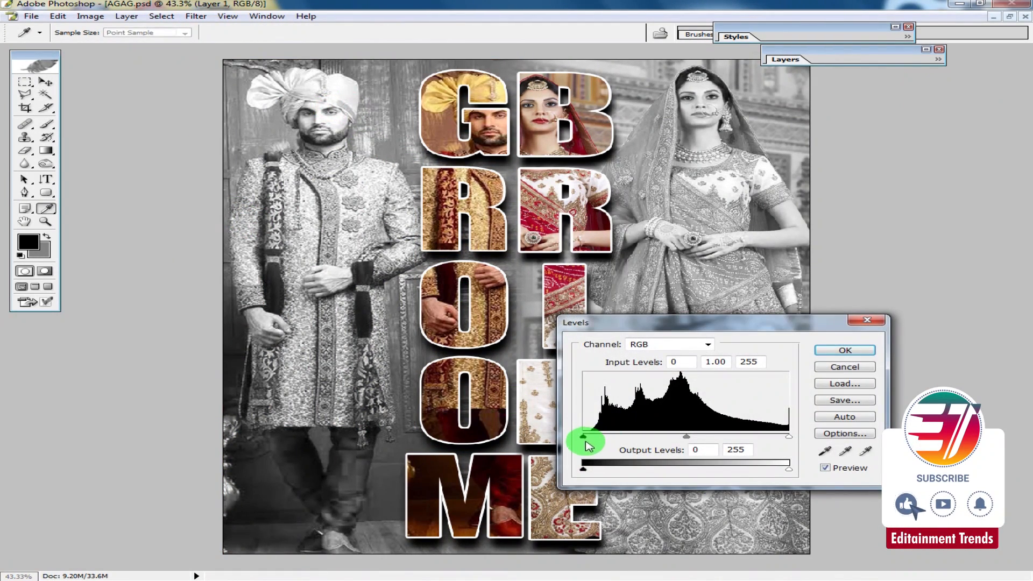
pyautogui.moveTo(590, 440); pyautogui.dragTo(605, 440)
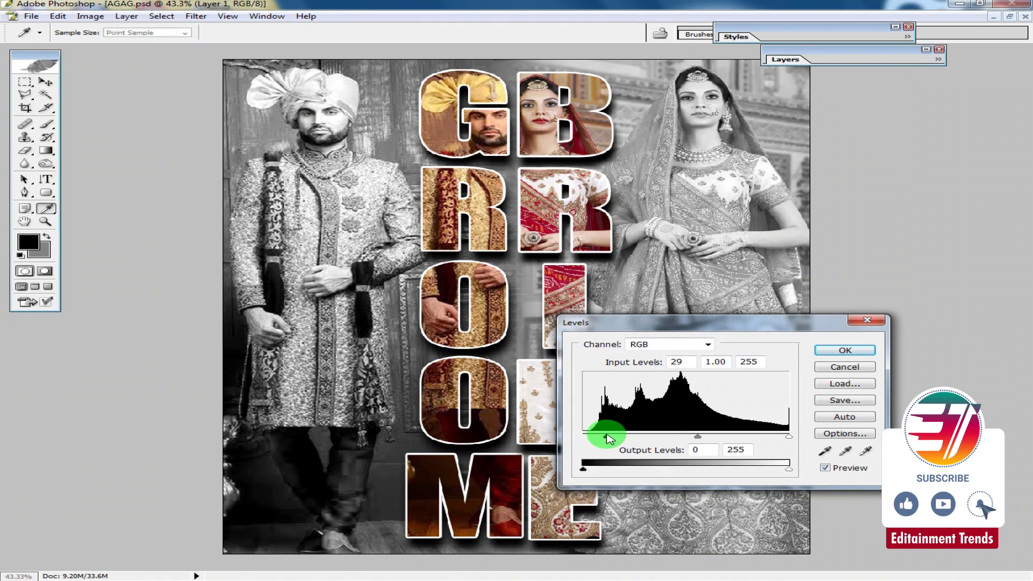
pyautogui.press('Return')
# - Select the bride background photo and raise its Levels black input to deepen the shadows
pyautogui.keyDown('ctrl'); pyautogui.click(705, 202); pyautogui.keyUp('ctrl')
pyautogui.hotkey('ctrl', 'l')
pyautogui.moveTo(584, 438); pyautogui.dragTo(617, 438)
pyautogui.press('Return')
# - Nudge the GROOM letter layer slightly with the Move tool
pyautogui.press('v')
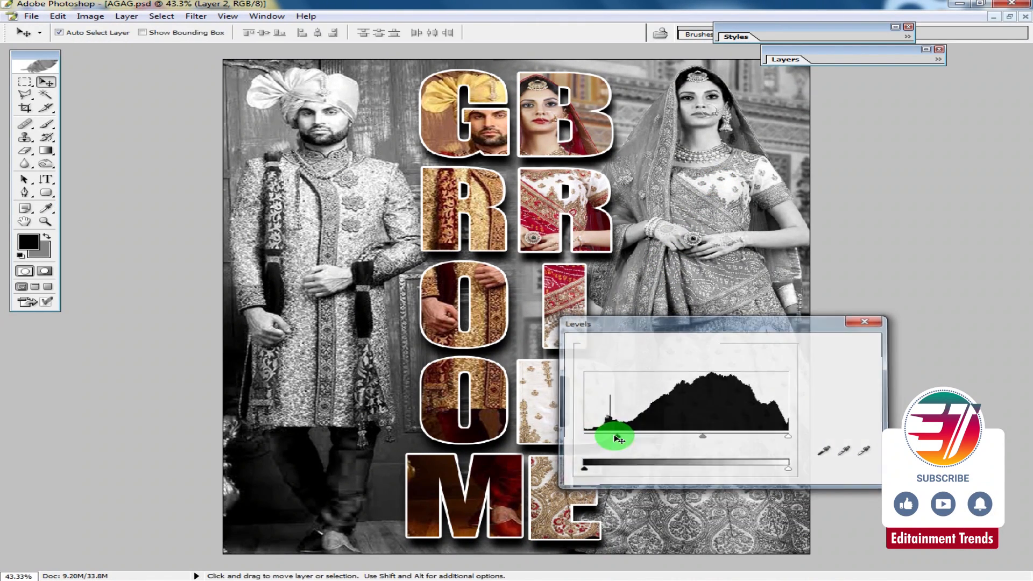
pyautogui.moveTo(500, 304); pyautogui.dragTo(503, 307)
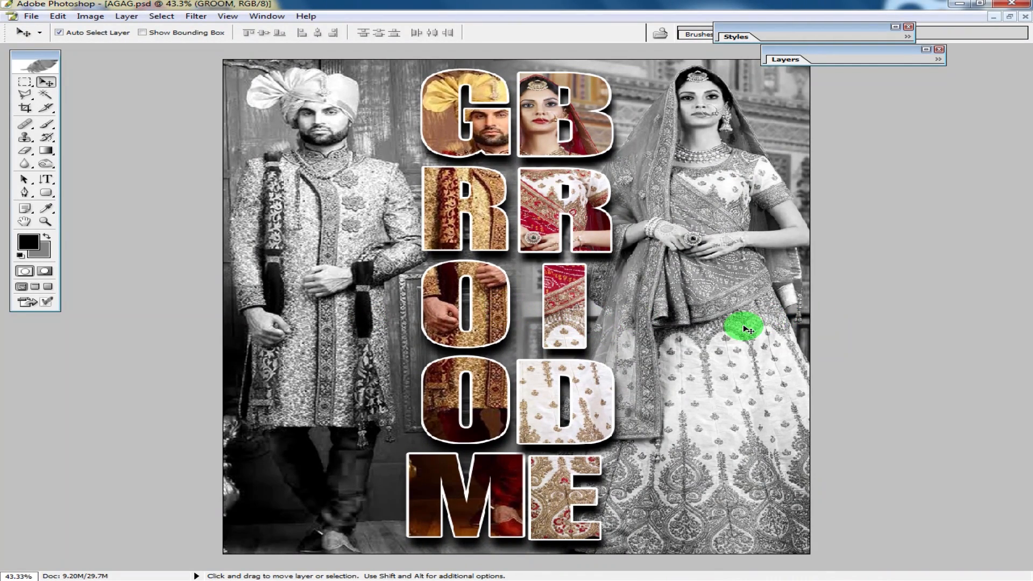